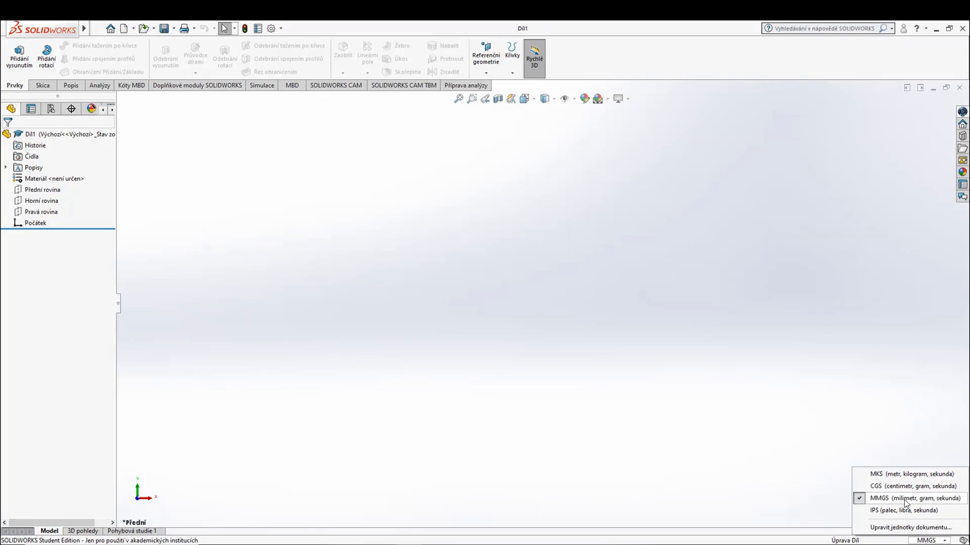
Step: Start a new sketch on the front plane (Přední rovina)
click(511, 437)
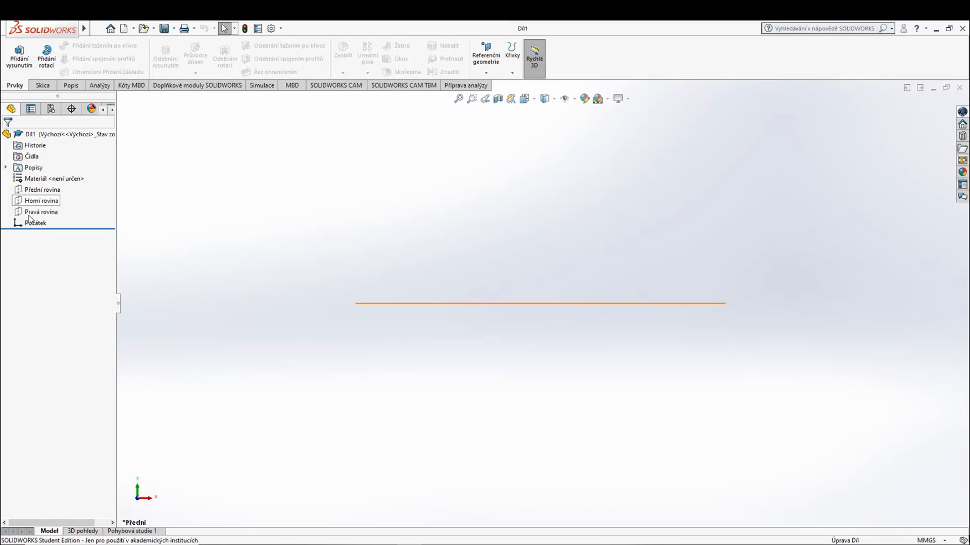
click(40, 190)
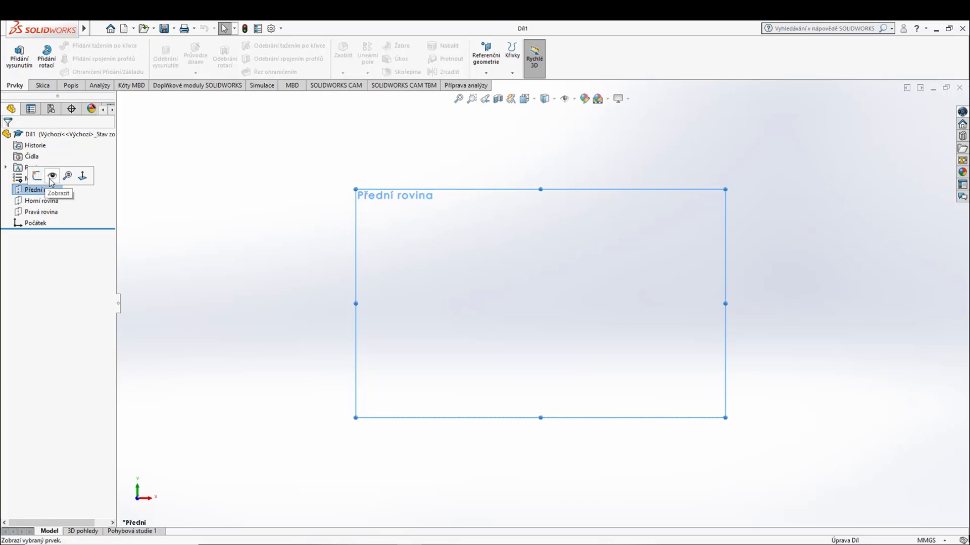
click(187, 207)
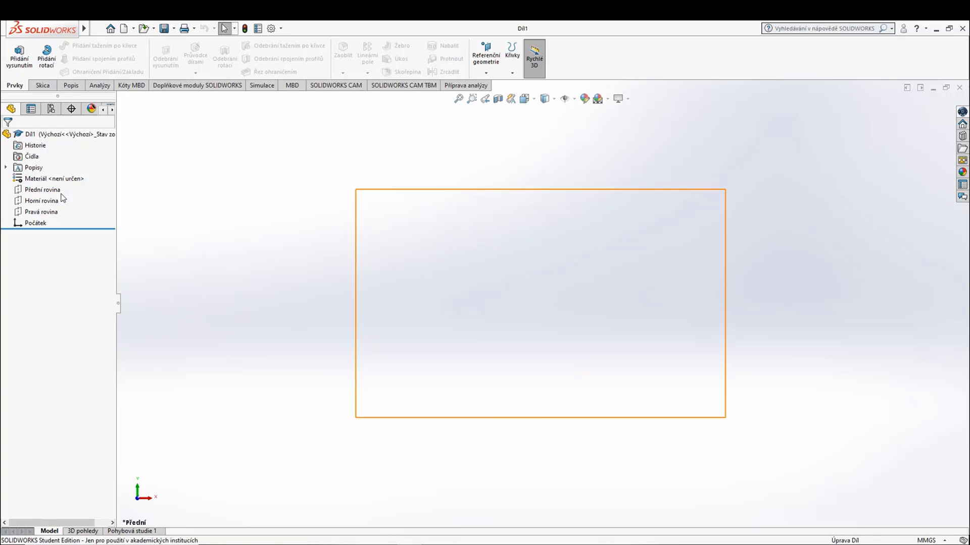
click(55, 191)
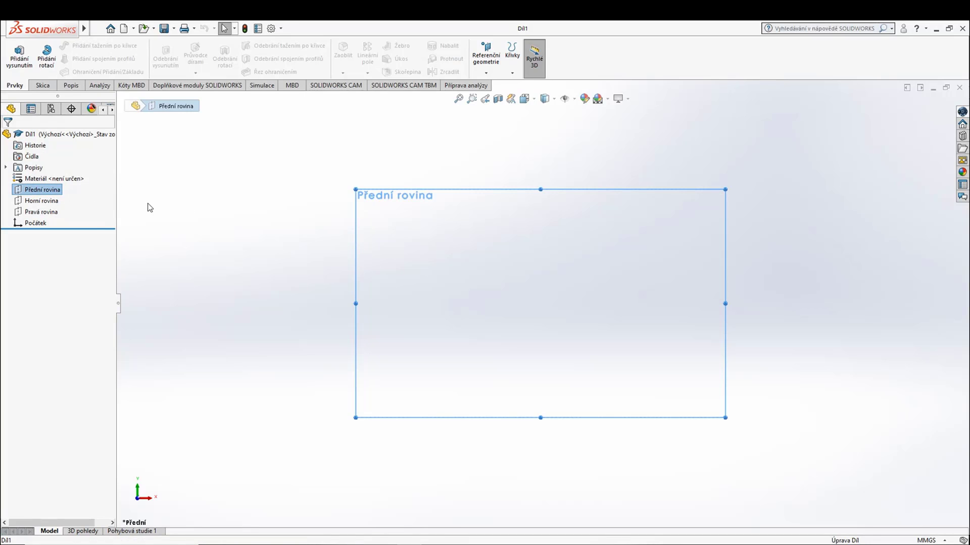
click(22, 192)
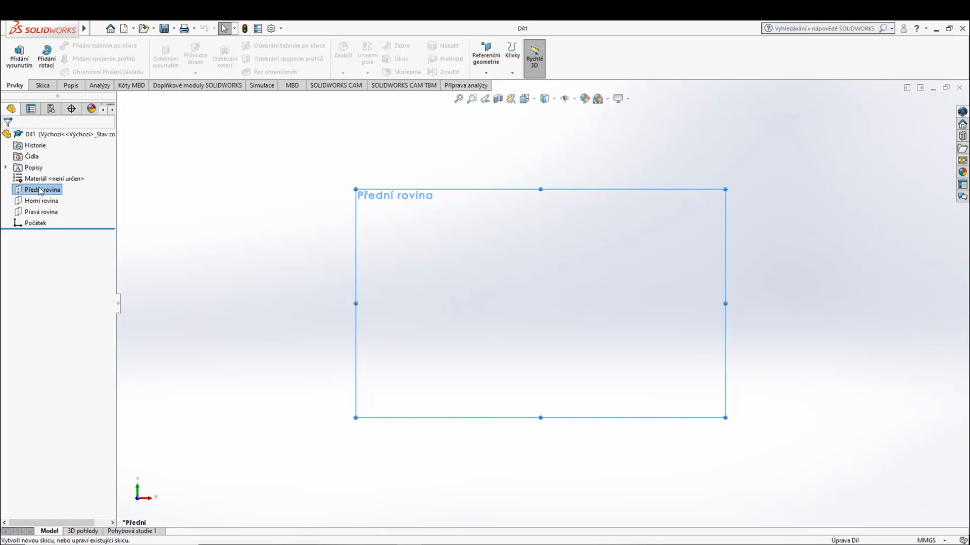
click(43, 86)
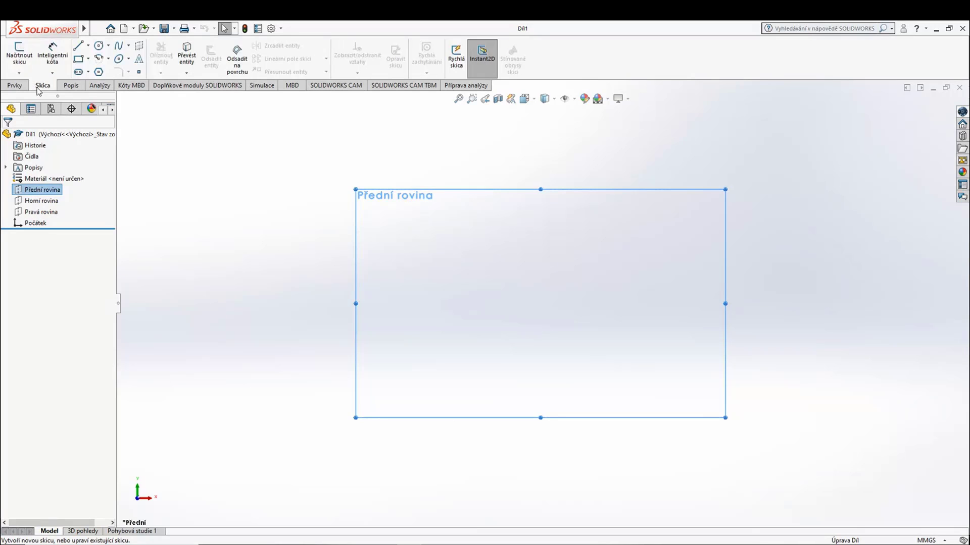
click(20, 58)
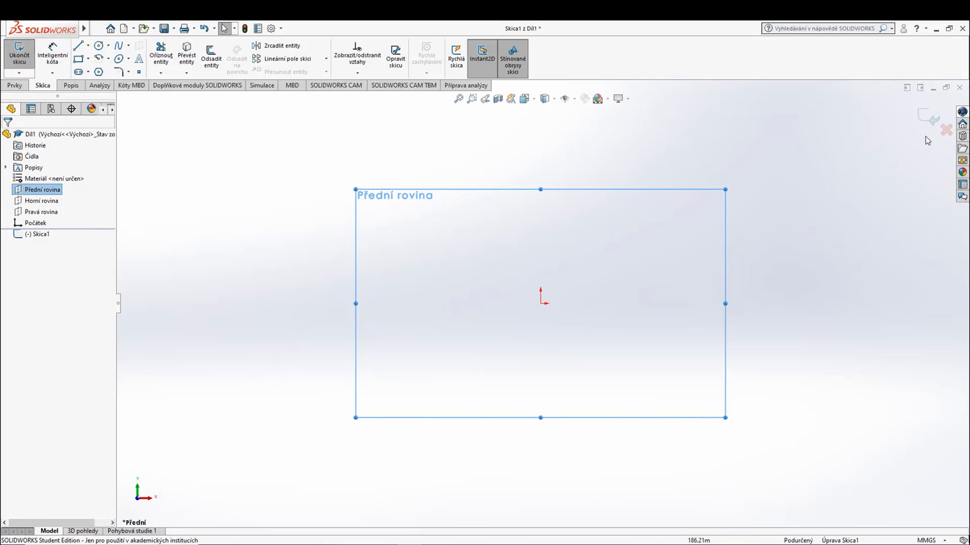
Step: Sketch an open chain of five connected lines around the origin, the first four about 54, 83, 72 and 113 mm long
click(79, 48)
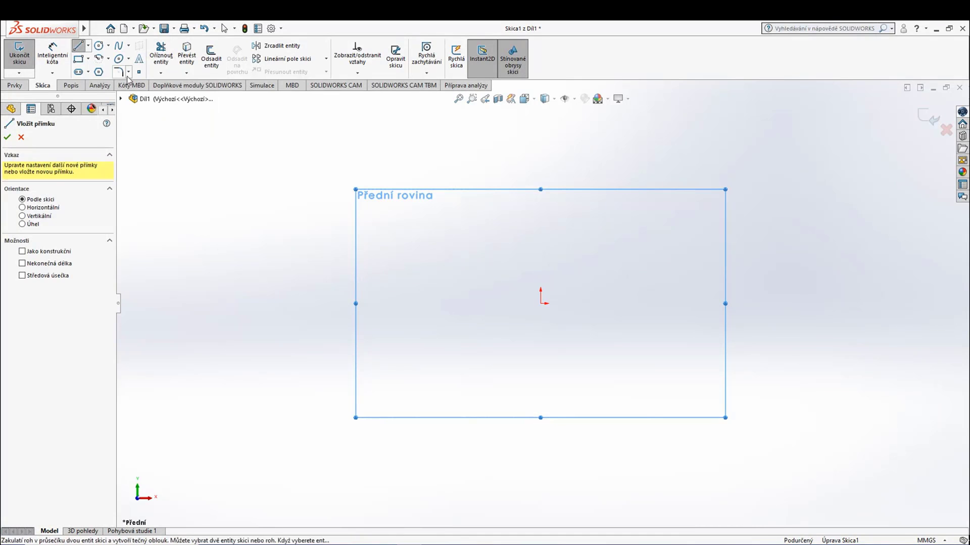
key(Escape)
click(425, 251)
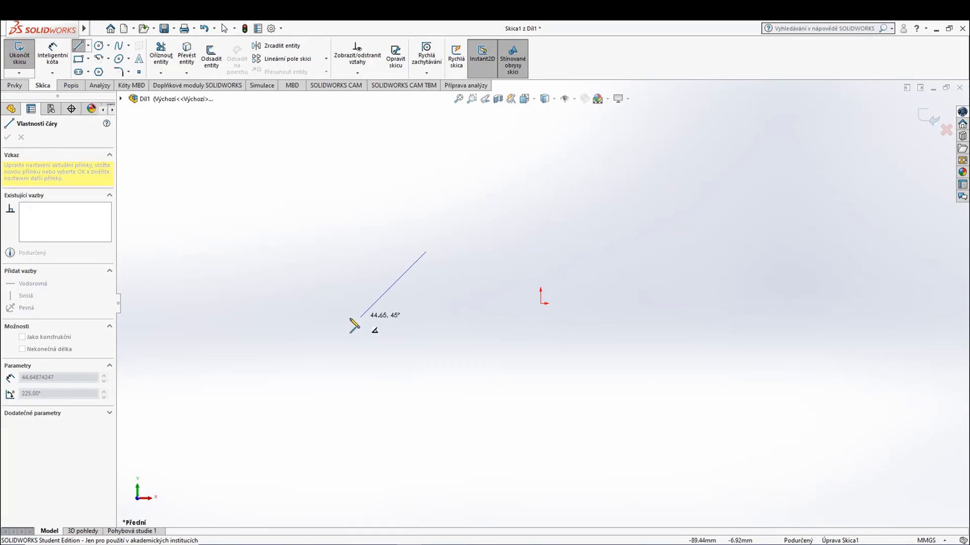
click(493, 162)
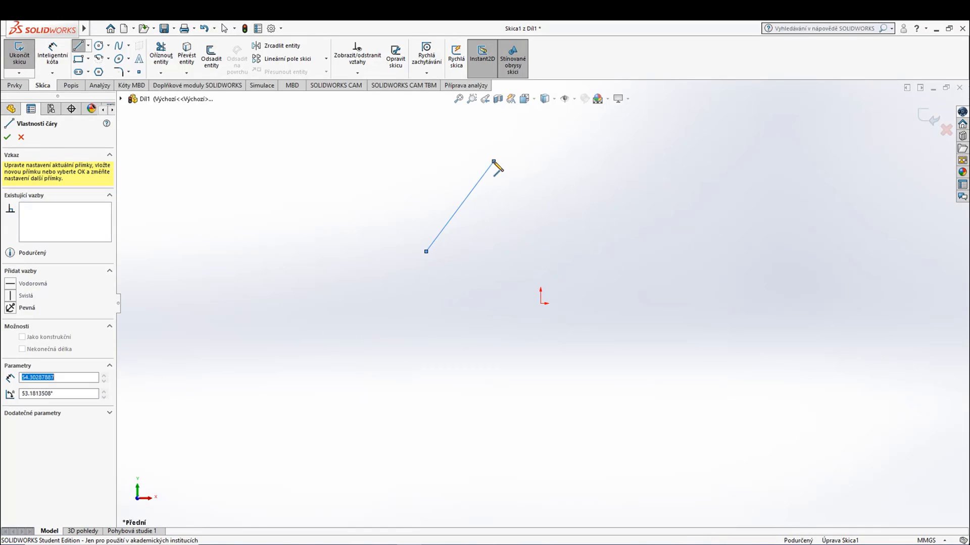
click(660, 207)
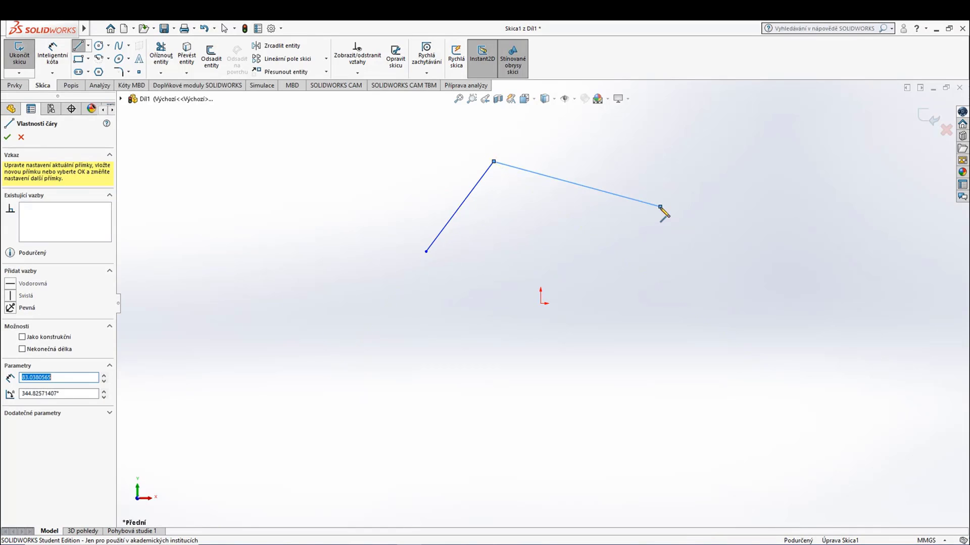
double_click(693, 353)
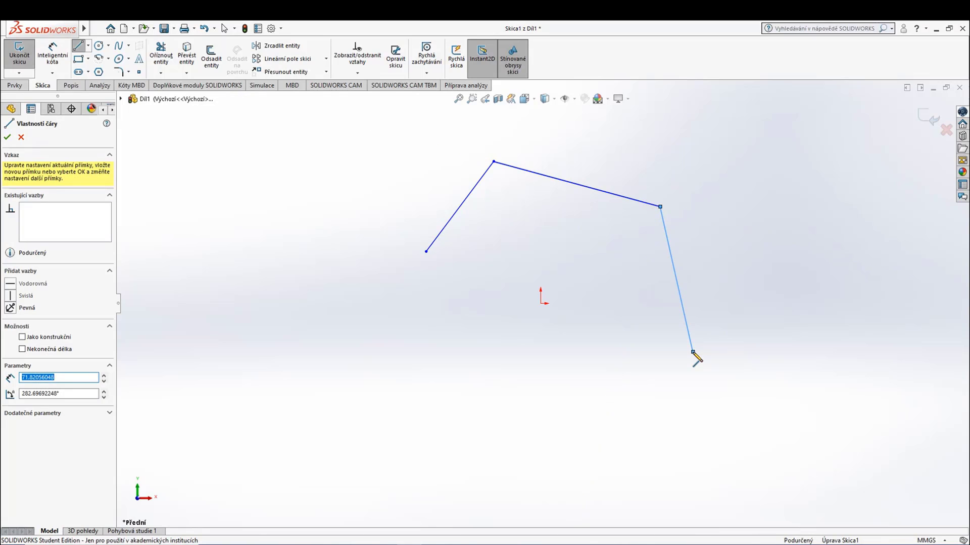
click(693, 352)
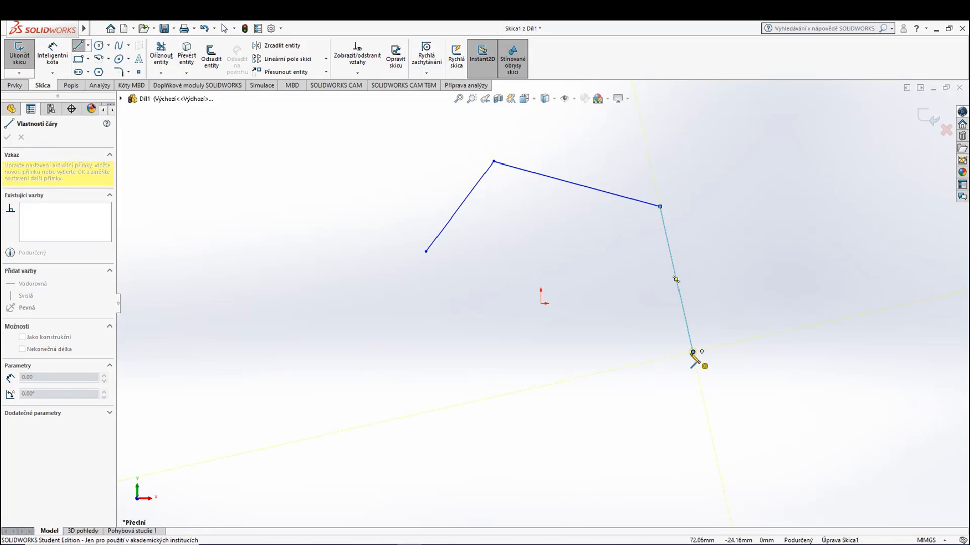
double_click(460, 377)
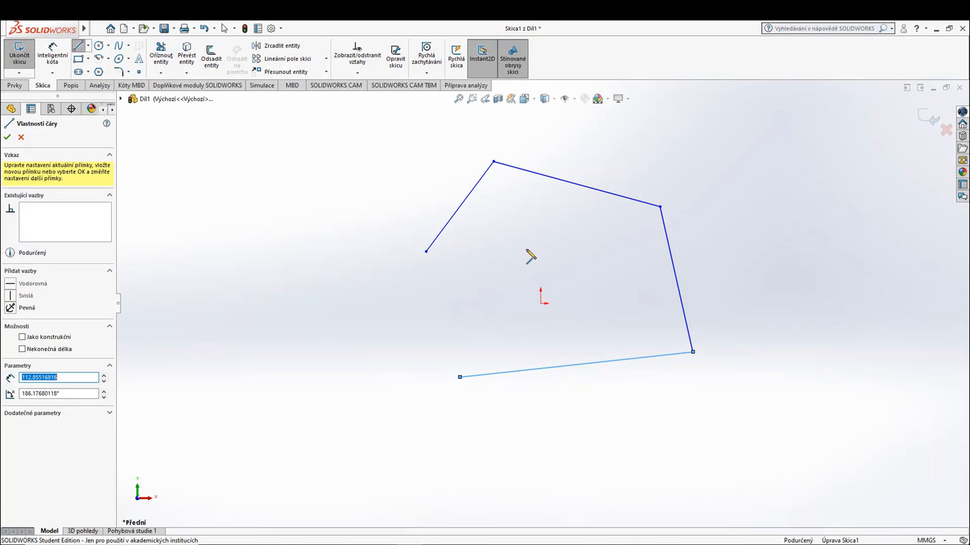
click(459, 377)
click(501, 251)
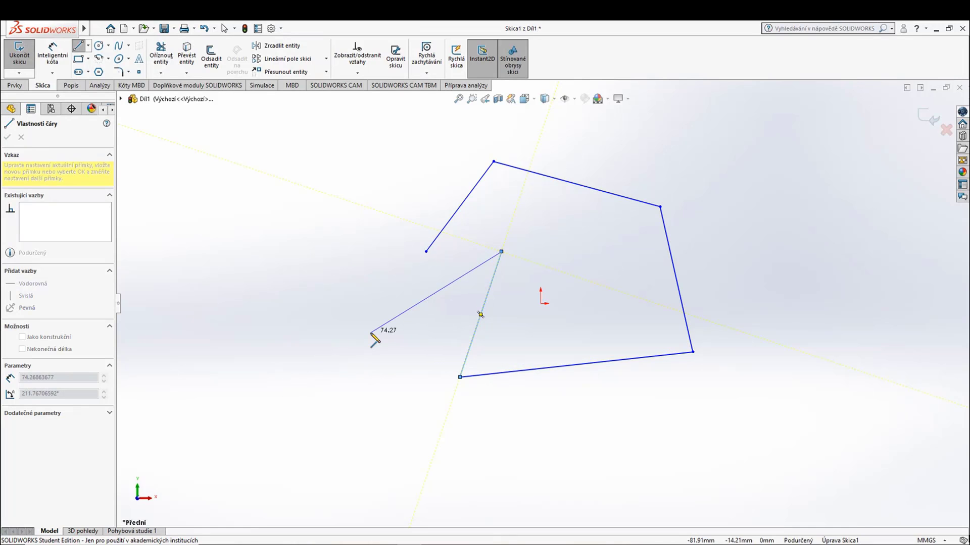
key(Escape)
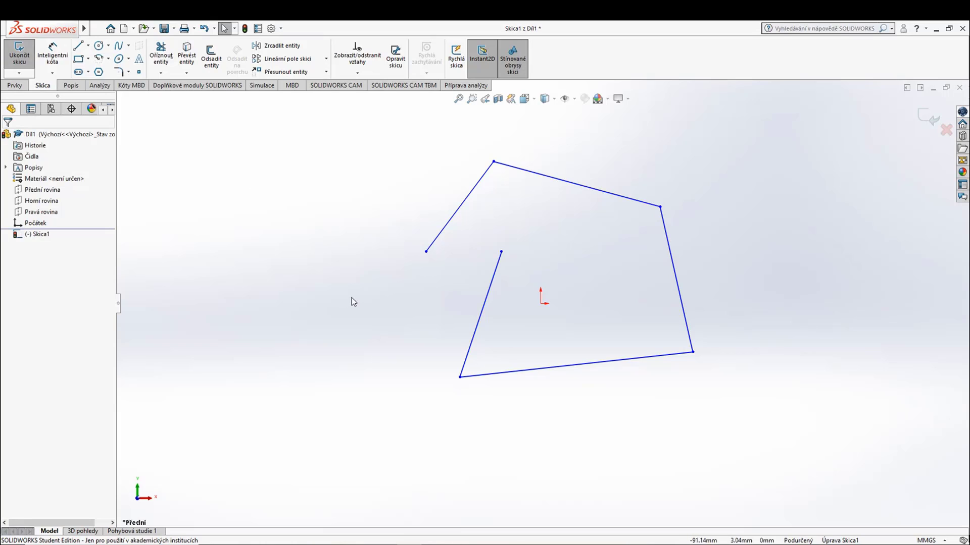
Step: Sketch a closed five-sided line profile left of the open chain, with its upper-right side about 63 mm and closing side about 32 mm
click(78, 45)
click(185, 303)
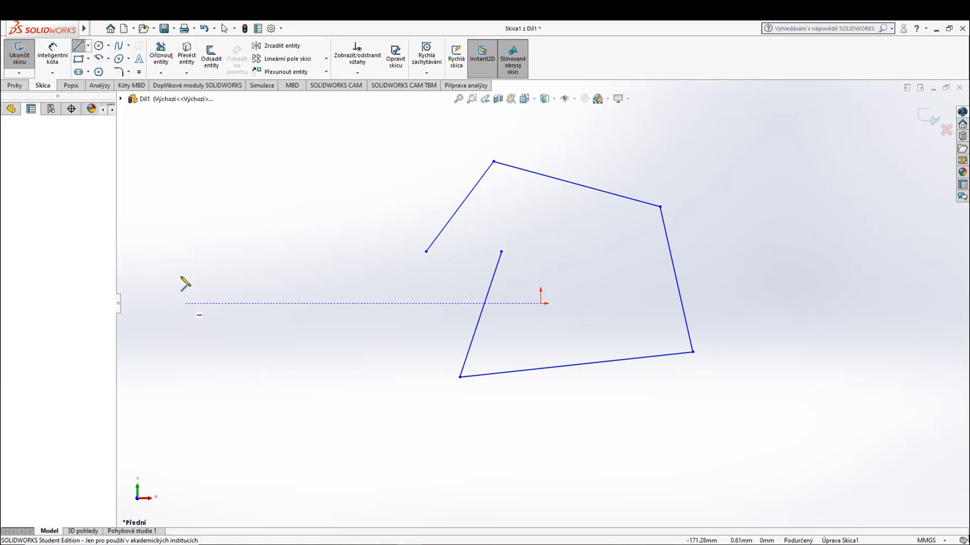
click(247, 166)
click(335, 265)
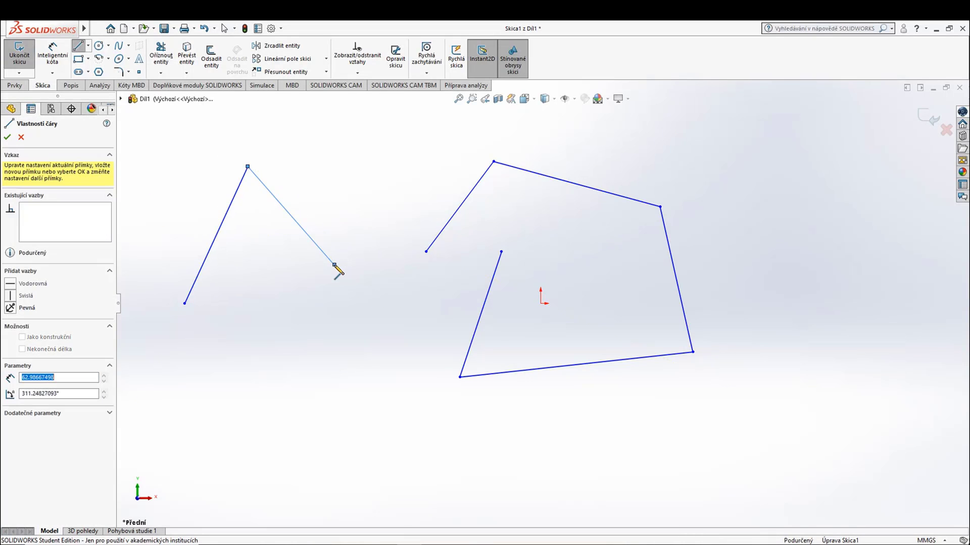
click(291, 388)
click(251, 305)
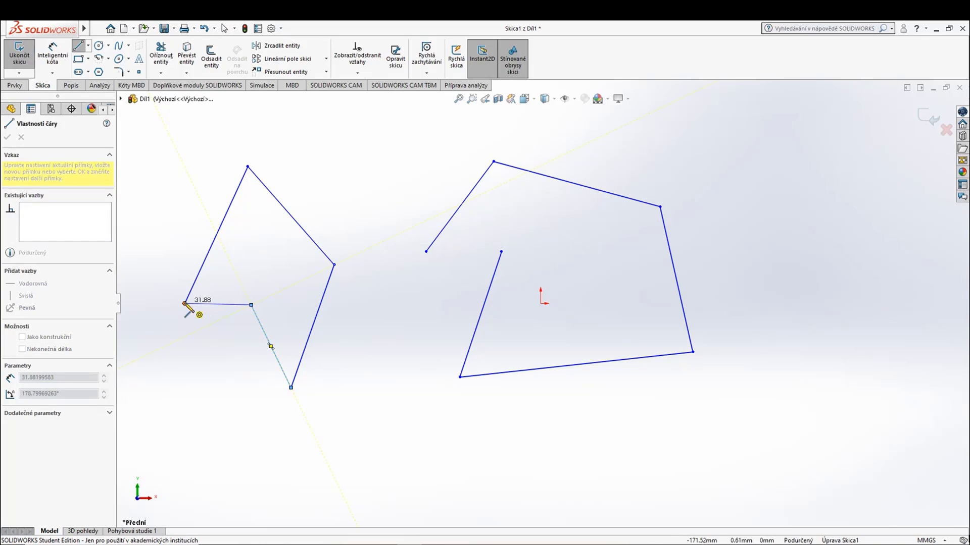
click(184, 303)
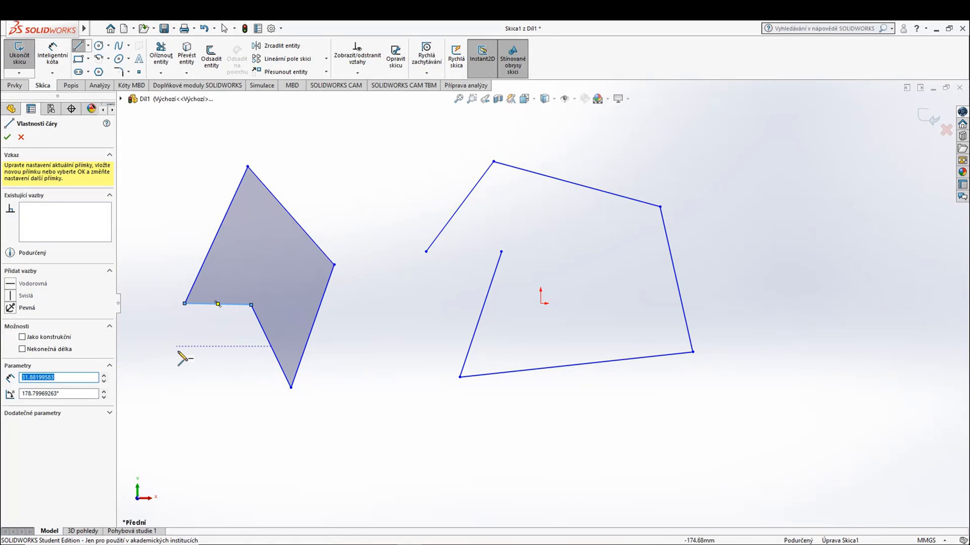
key(Escape)
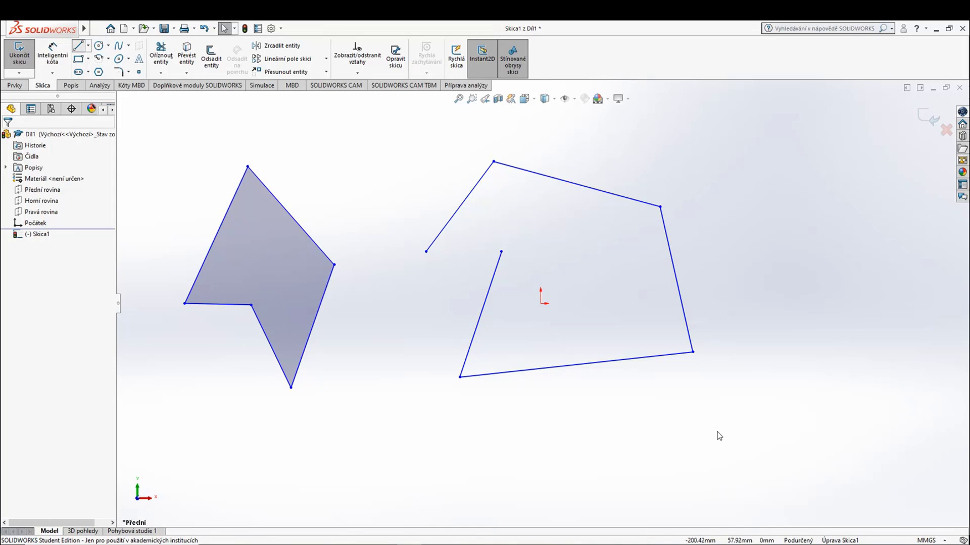
Step: Sketch a three-line triangle right of the open chain, about 65 mm high and 34 mm wide, leaving a small gap at its lower-left corner
key(l)
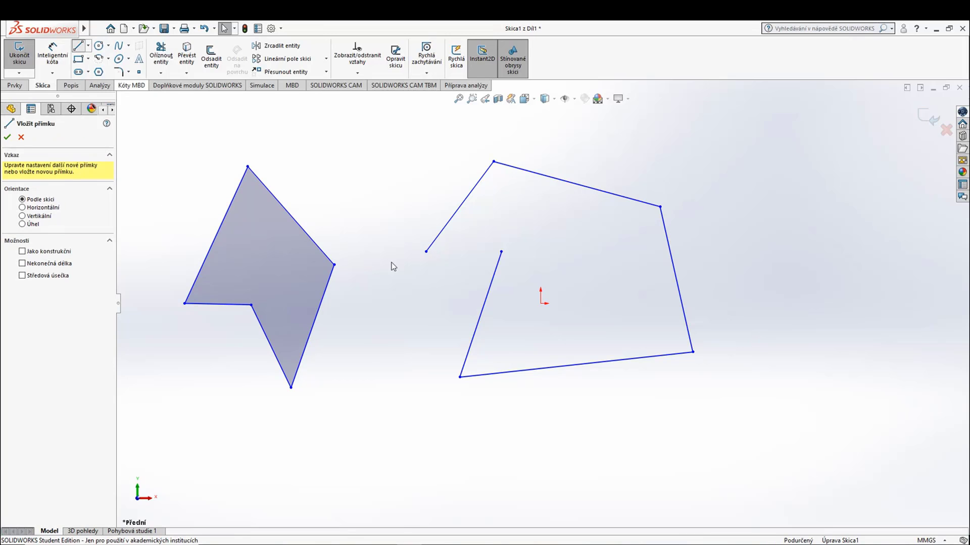
click(785, 312)
click(850, 181)
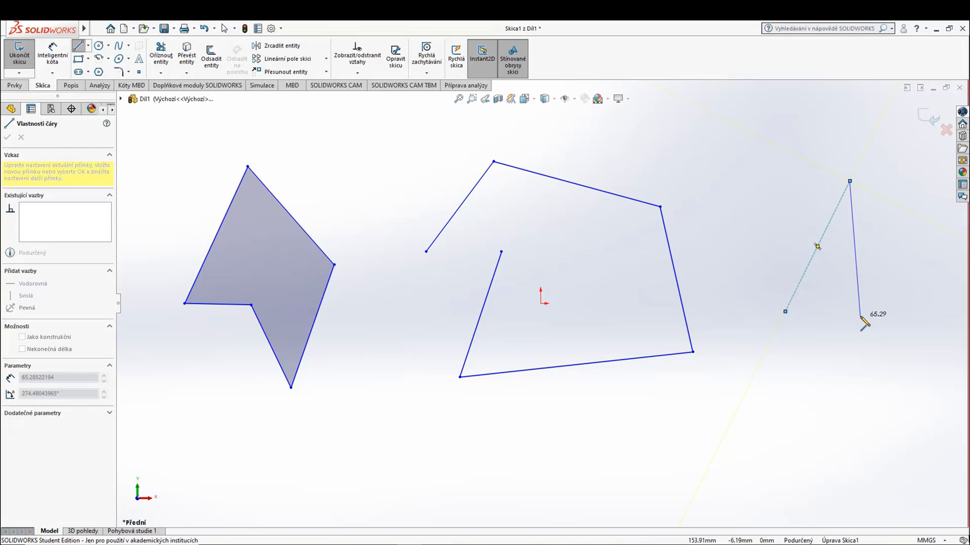
click(860, 317)
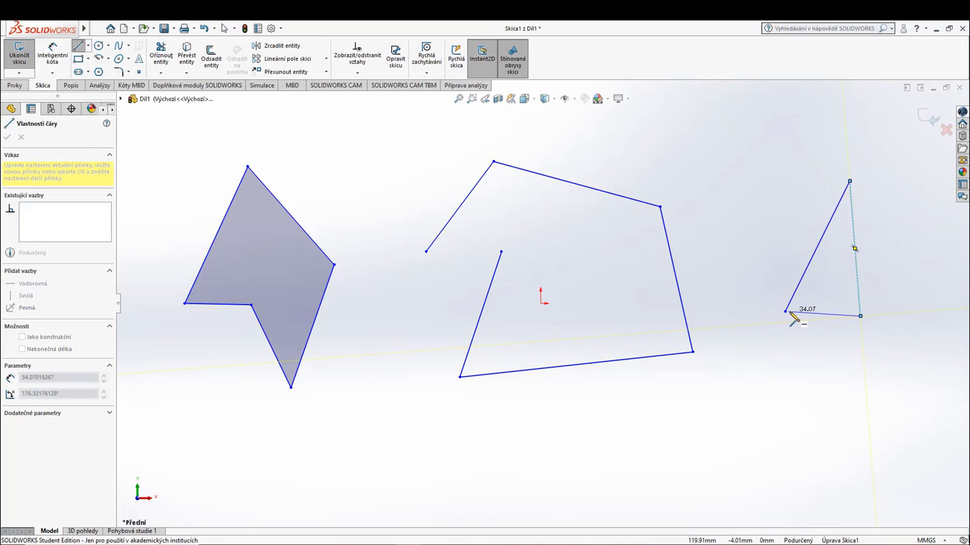
click(790, 312)
key(Escape)
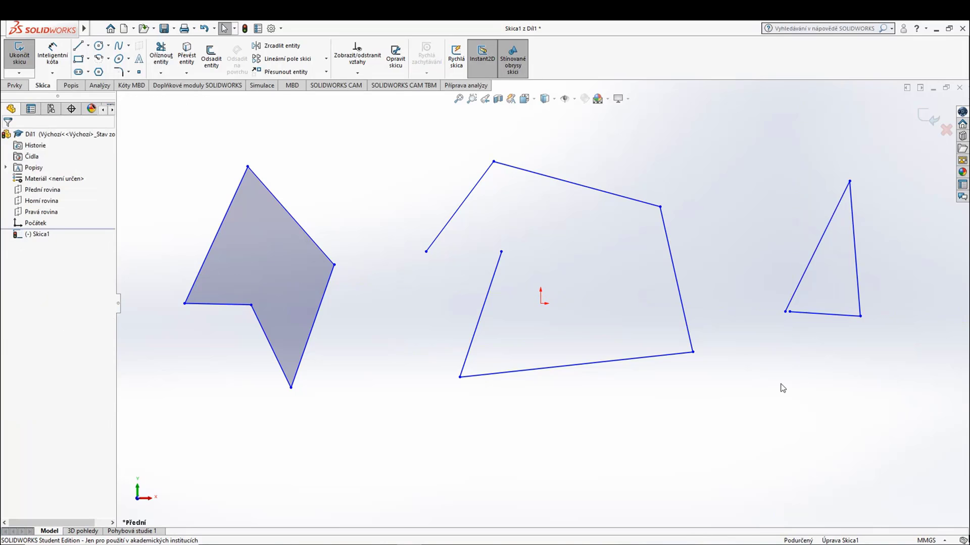
Step: Close the triangle's lower-left gap by merging the base line's free endpoint with the endpoint of the slanted side
scroll(791, 316, down, 8)
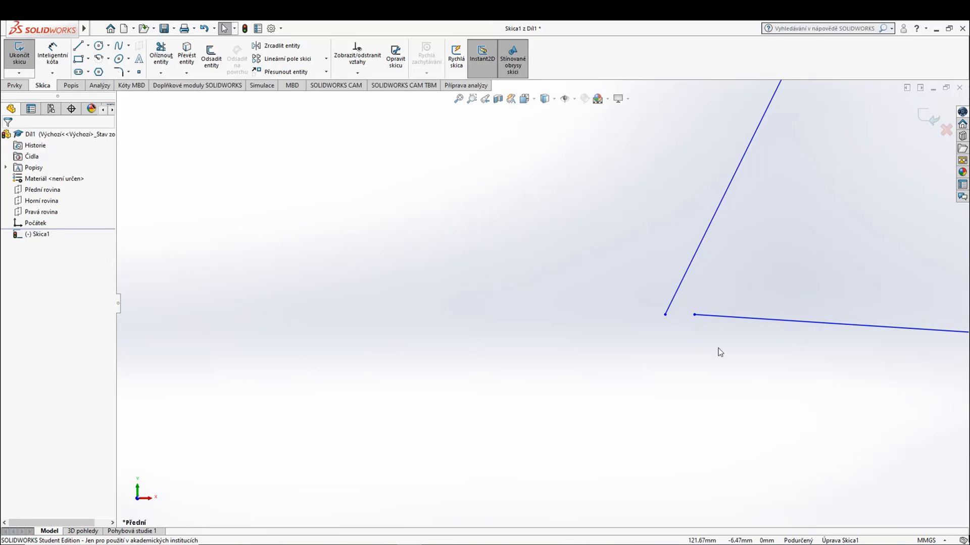
scroll(718, 347, up, 8)
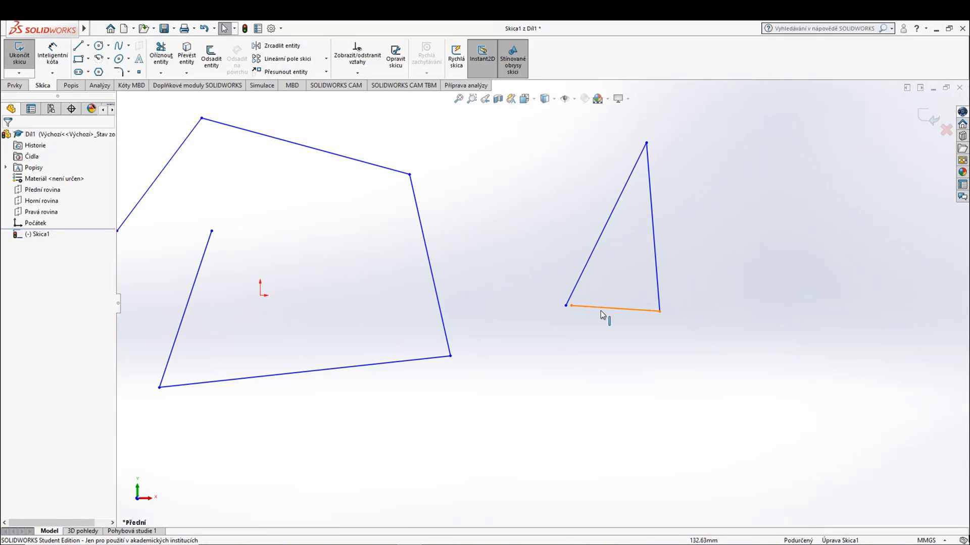
click(77, 47)
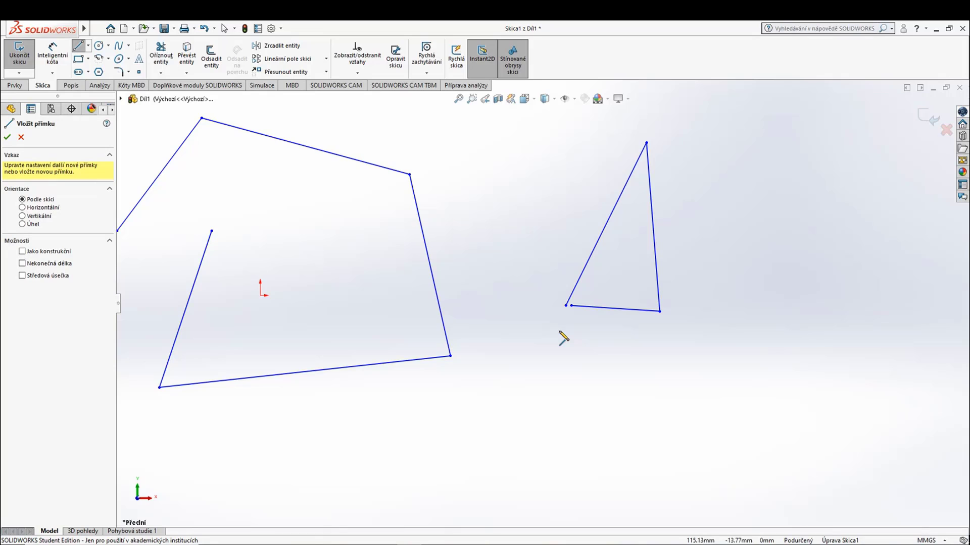
key(Escape)
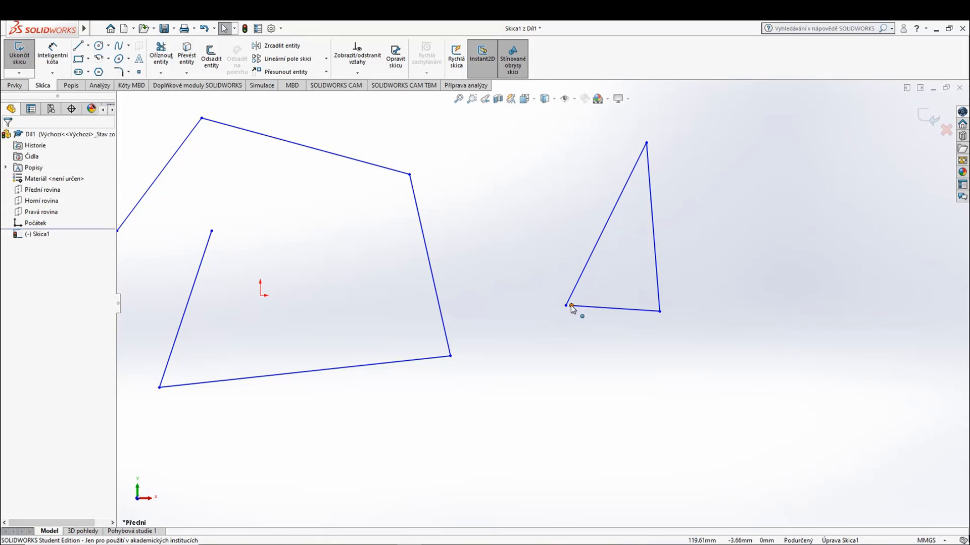
mouse_move(571, 306)
mouse_down()
mouse_move(635, 353)
mouse_move(601, 300)
mouse_move(591, 331)
mouse_move(566, 308)
mouse_up()
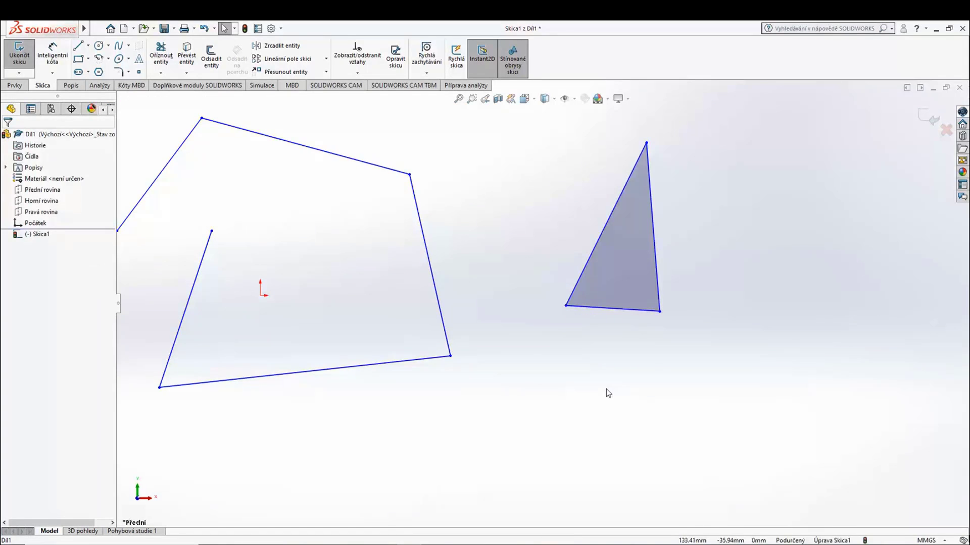
Step: Delete the two upper lines of the open chain, the short slanted one and the long one joined to it
scroll(380, 416, up, 4)
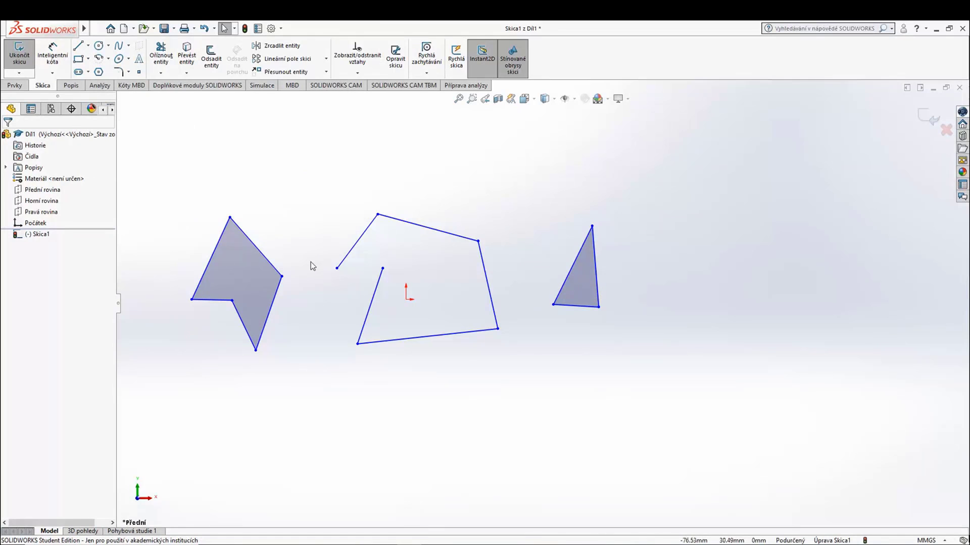
click(360, 246)
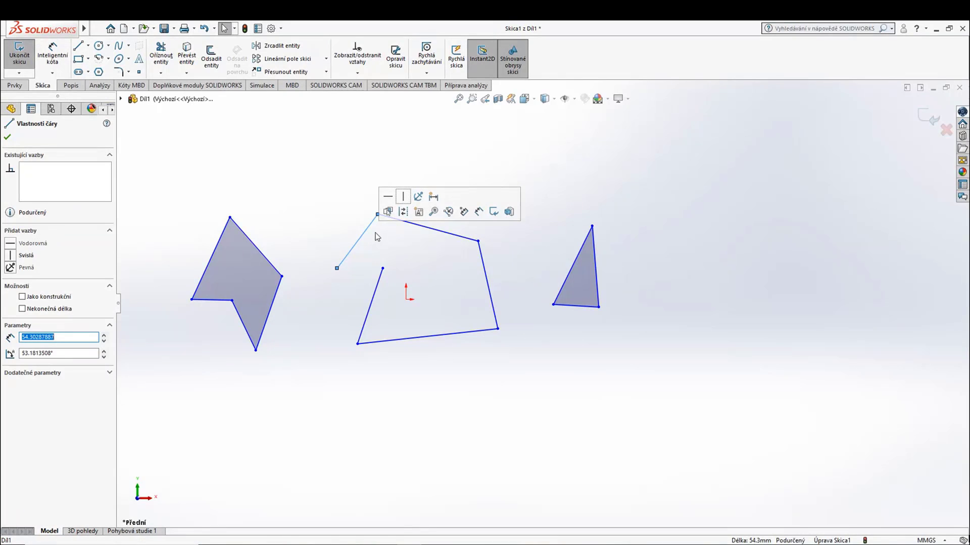
key(Delete)
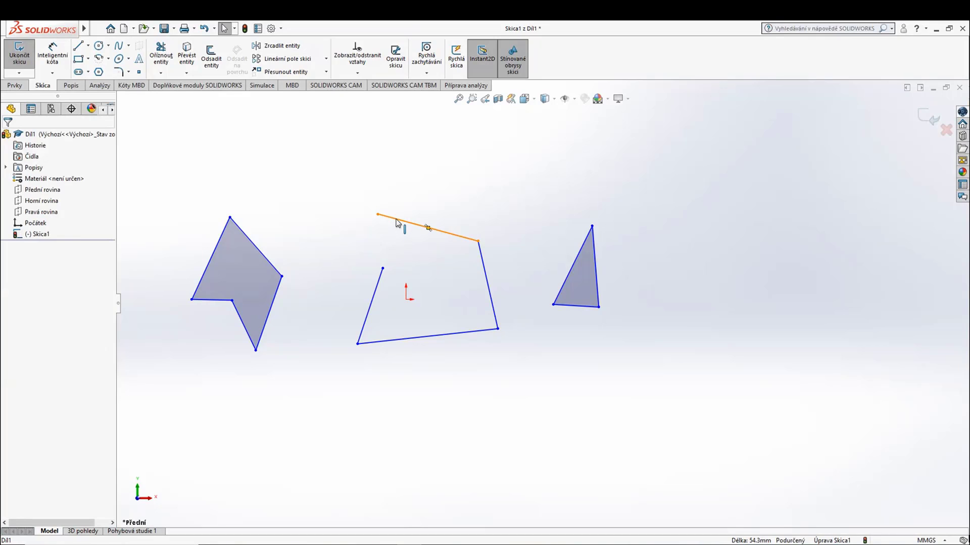
right_click(397, 222)
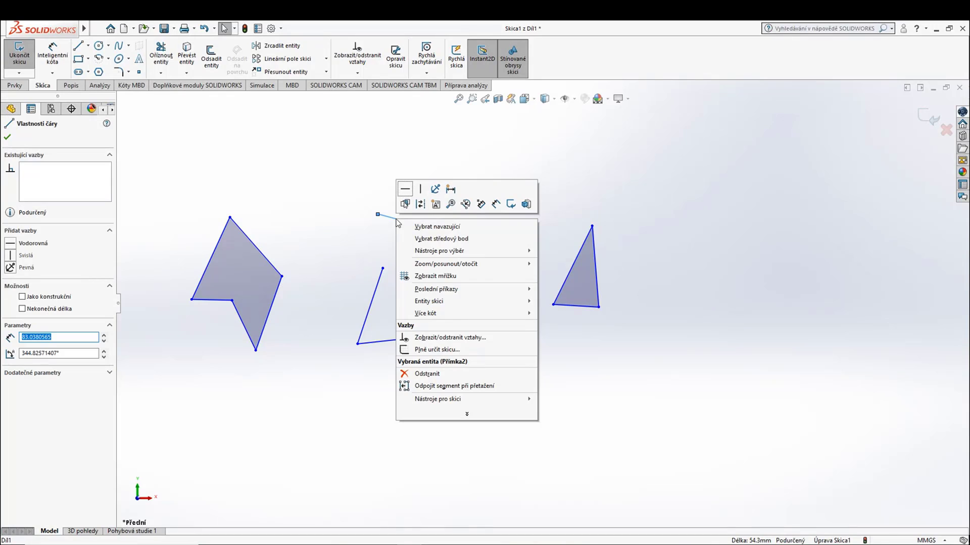
click(450, 378)
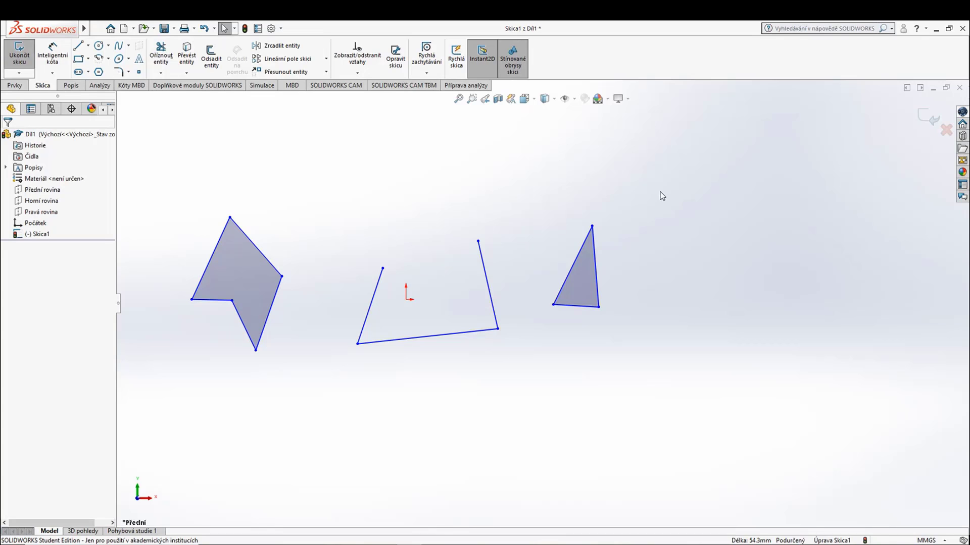
Step: Delete the triangle and all remaining lines so that the sketch is empty
drag(660, 191, 511, 350)
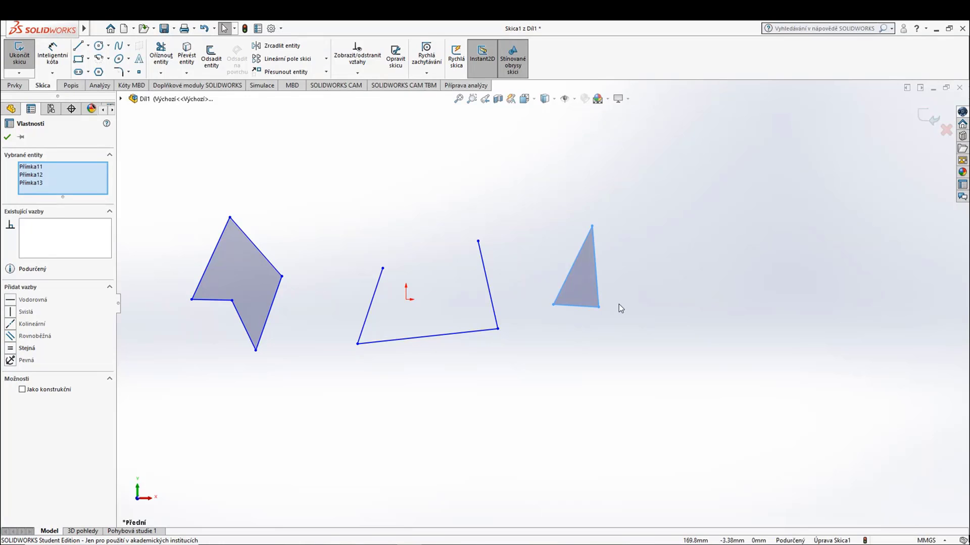
key(Delete)
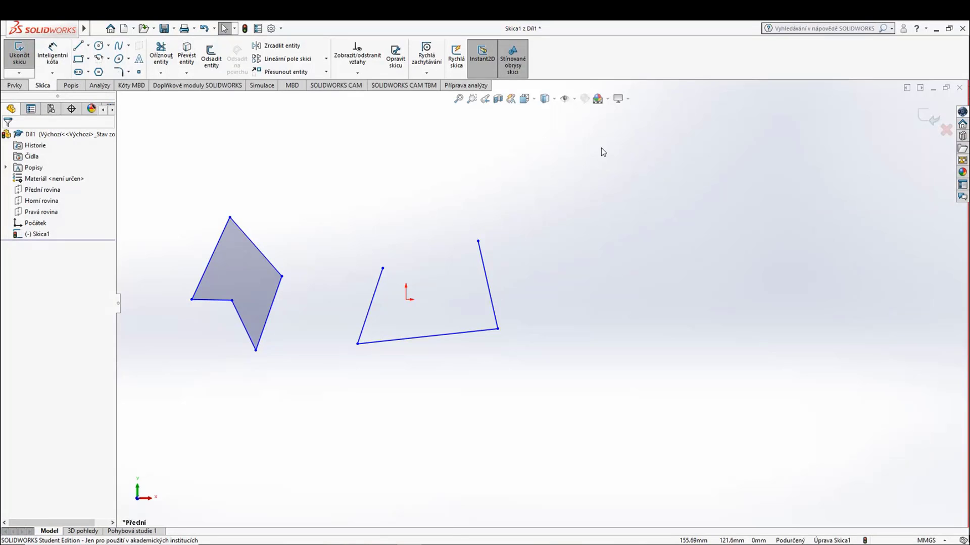
drag(601, 147, 165, 399)
key(Delete)
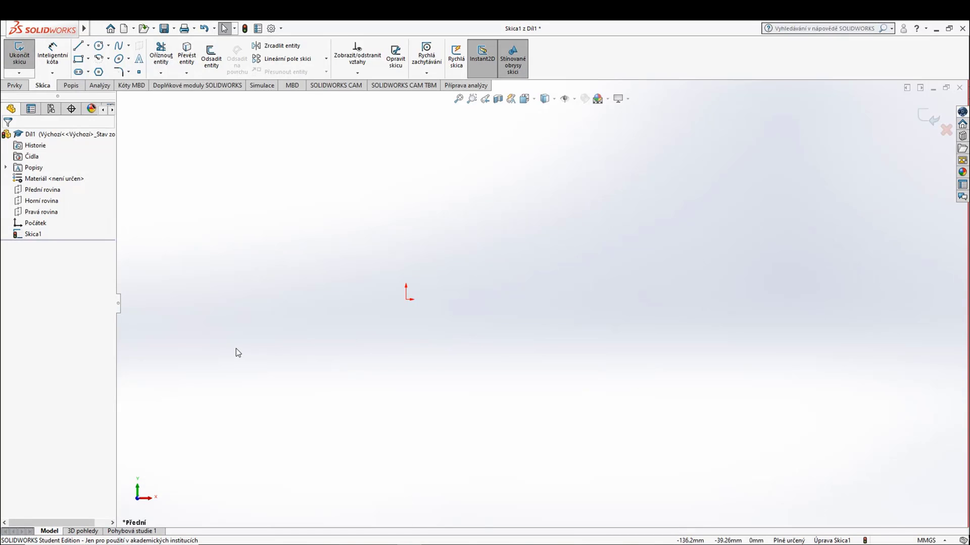
Step: Sketch a horizontal line about 87 mm long starting at the origin and running in the positive X direction
click(77, 48)
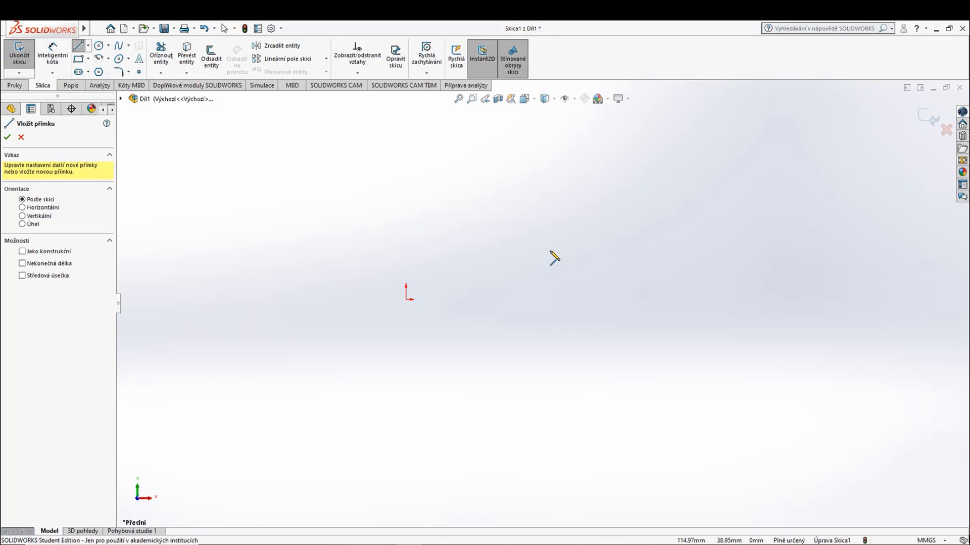
click(405, 299)
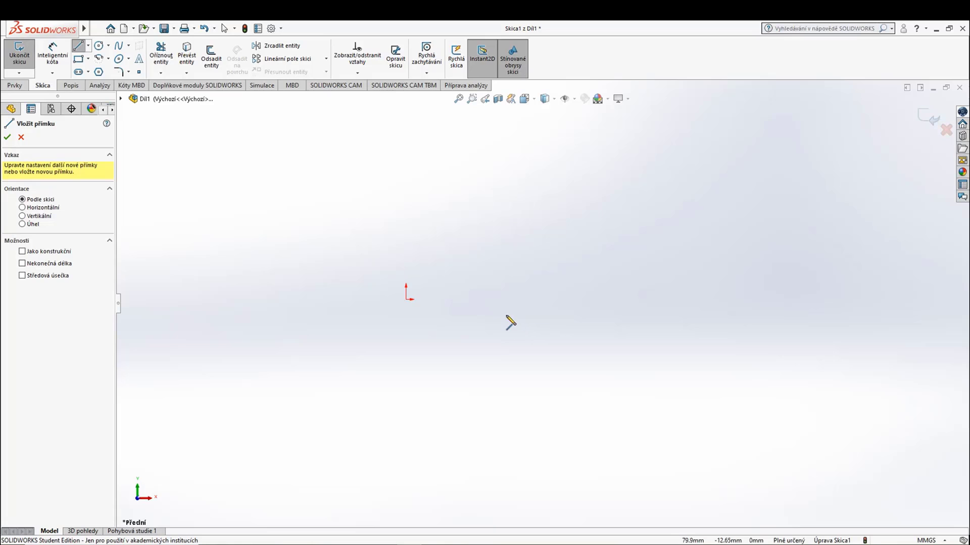
click(406, 300)
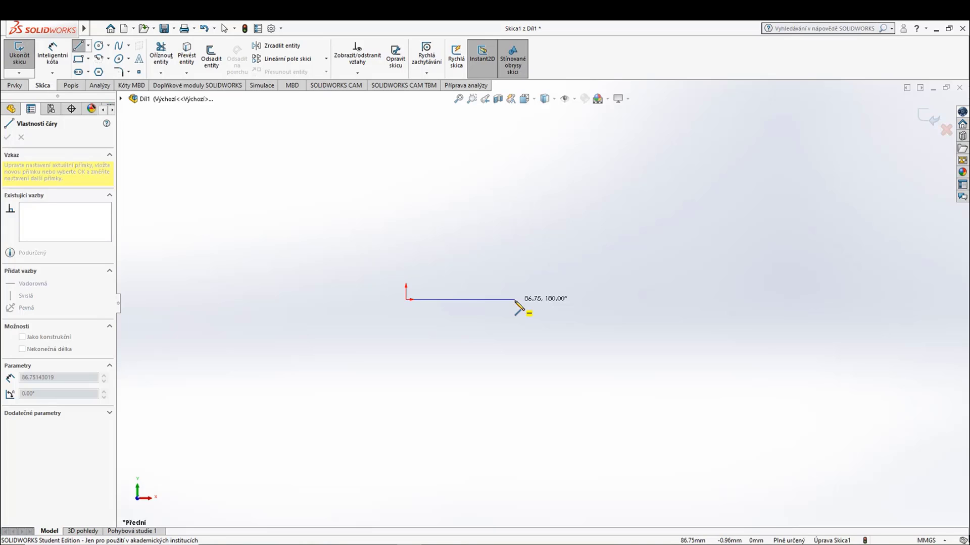
click(515, 299)
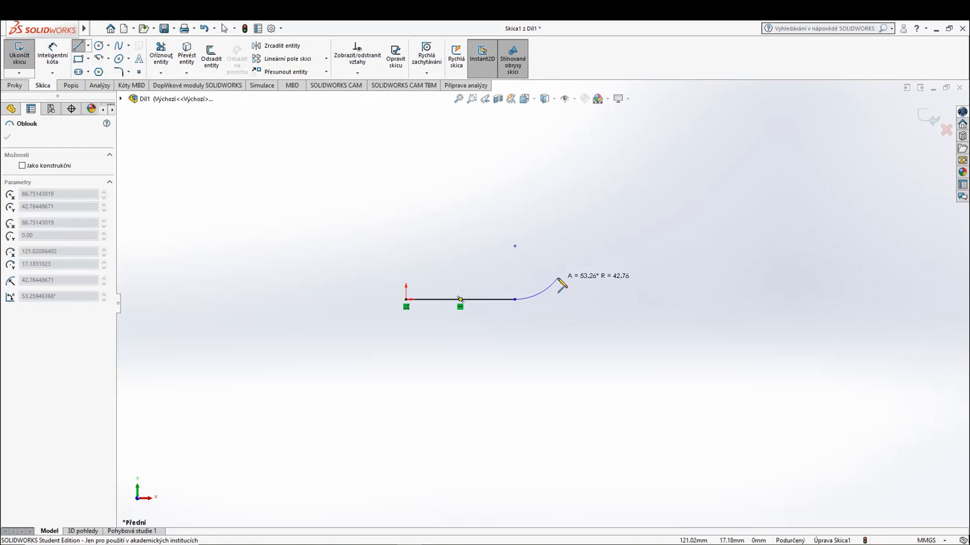
key(Escape)
Step: Complete a rectangle about 95 mm high on the horizontal line by adding its right, top and left sides, ending at the origin
click(78, 46)
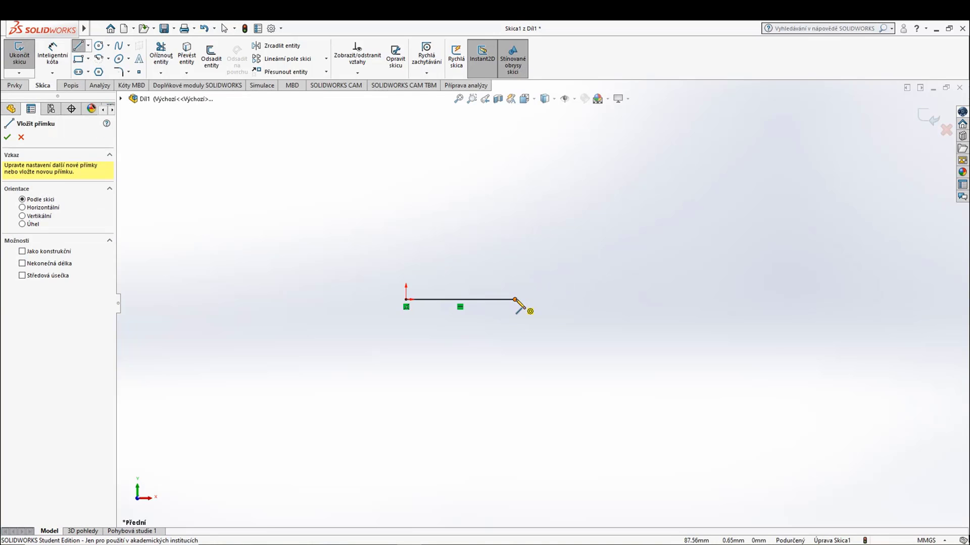
click(515, 300)
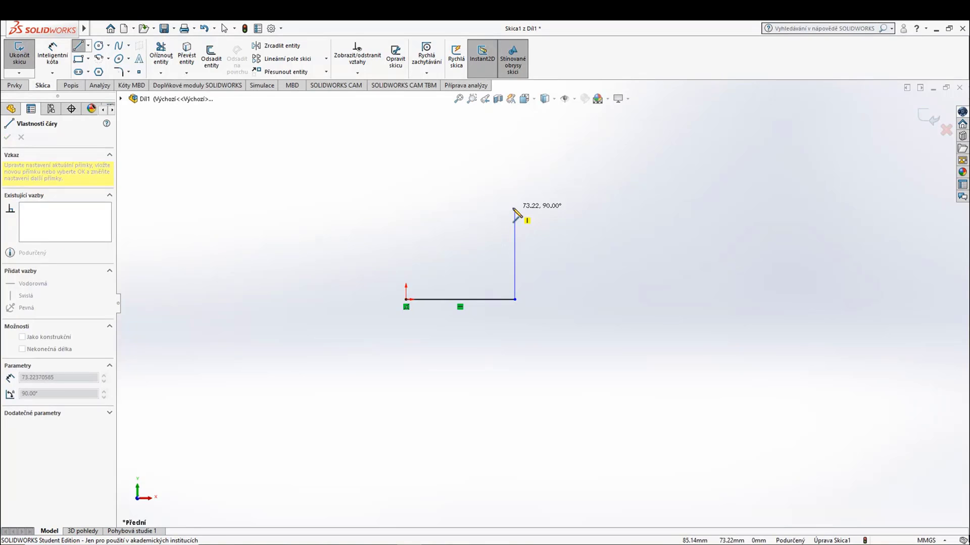
click(515, 181)
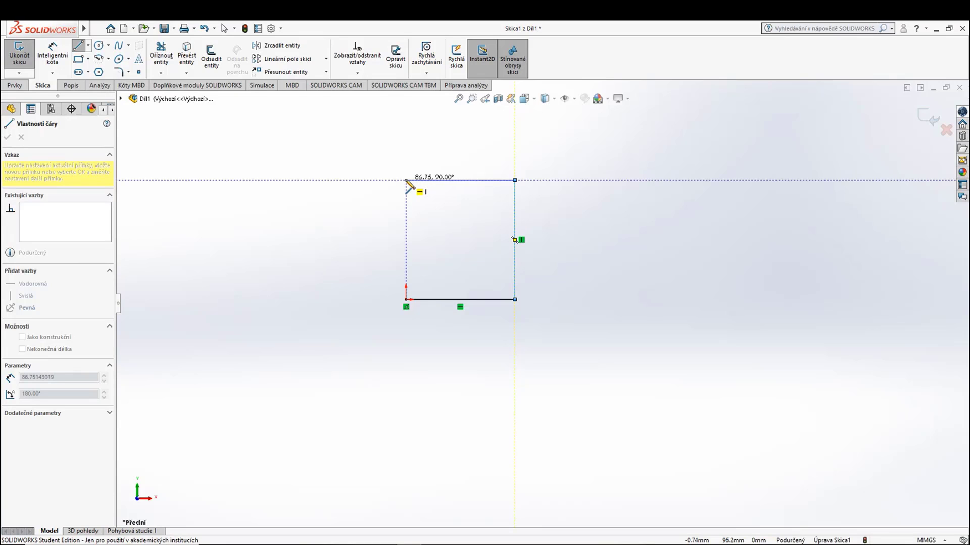
click(406, 180)
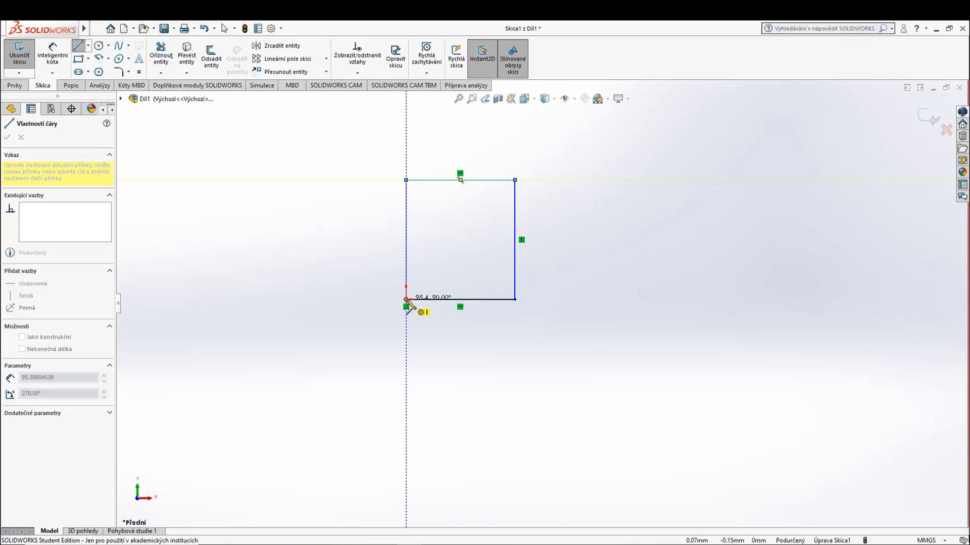
click(406, 299)
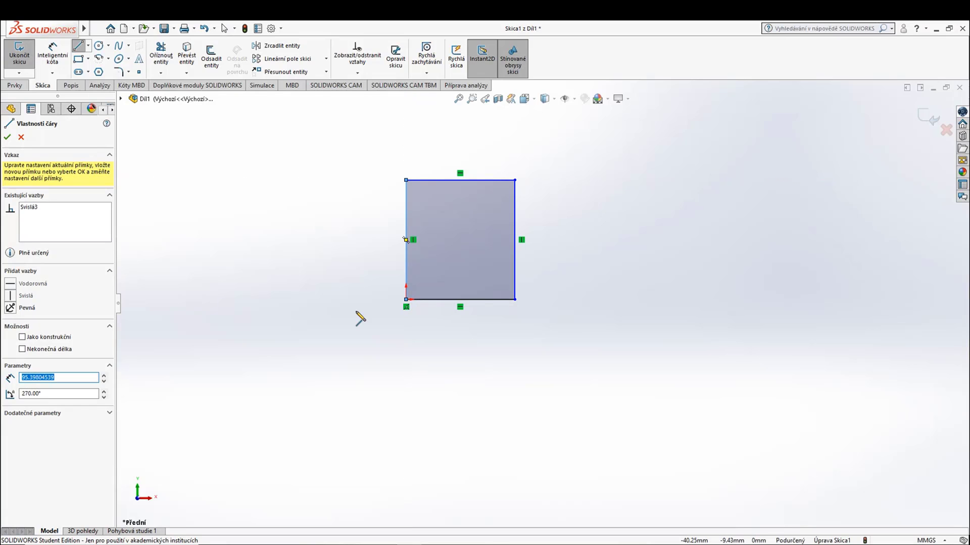
key(Escape)
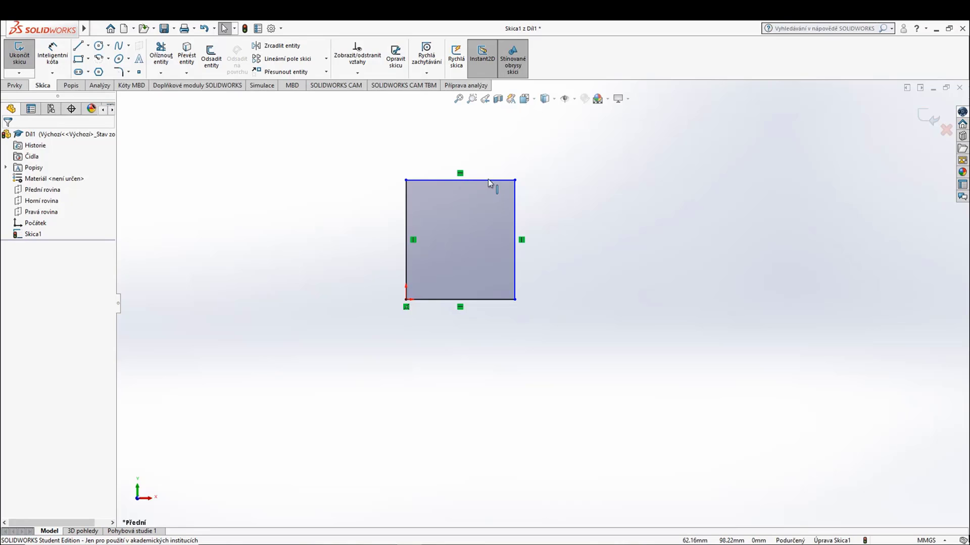
Step: Examine the relations on the rectangle's vertical sides, its base line and its corner at the origin
click(516, 227)
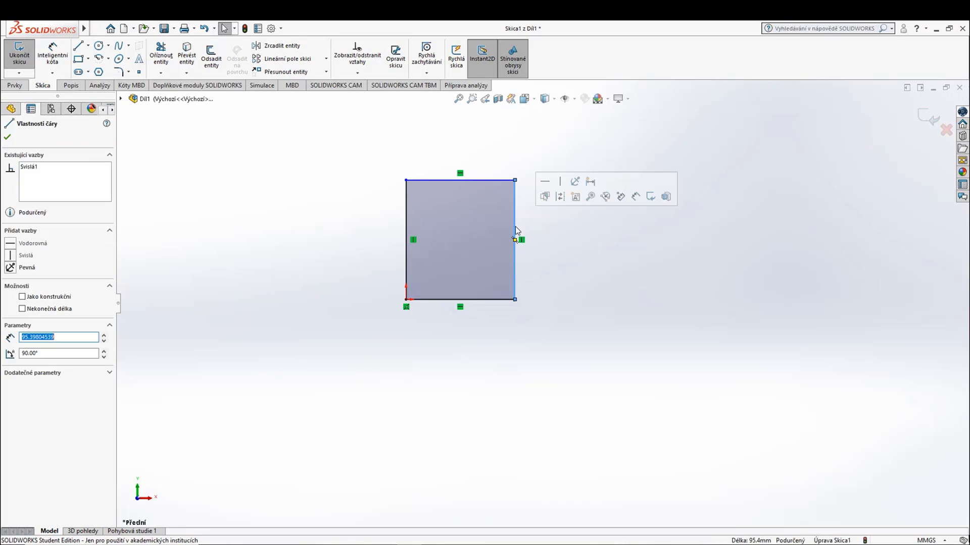
click(408, 232)
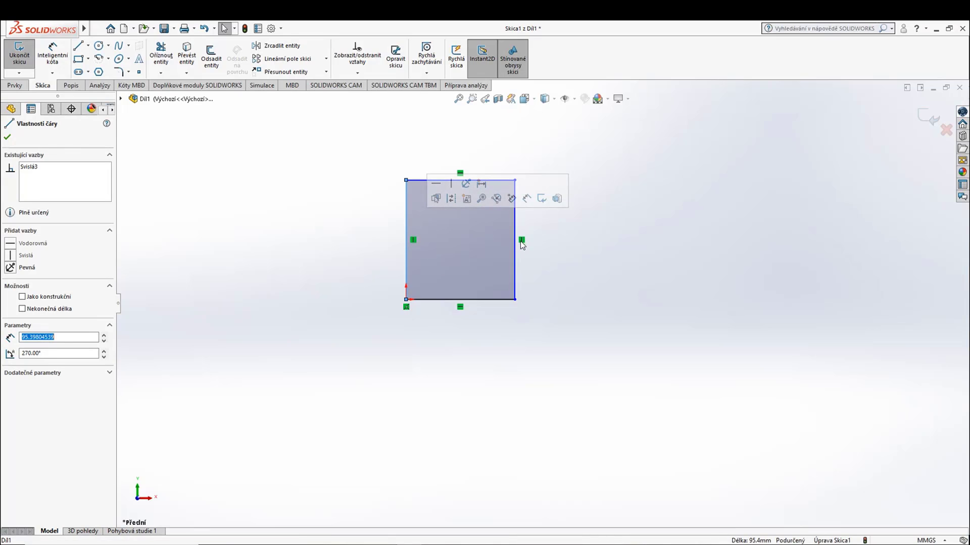
click(379, 344)
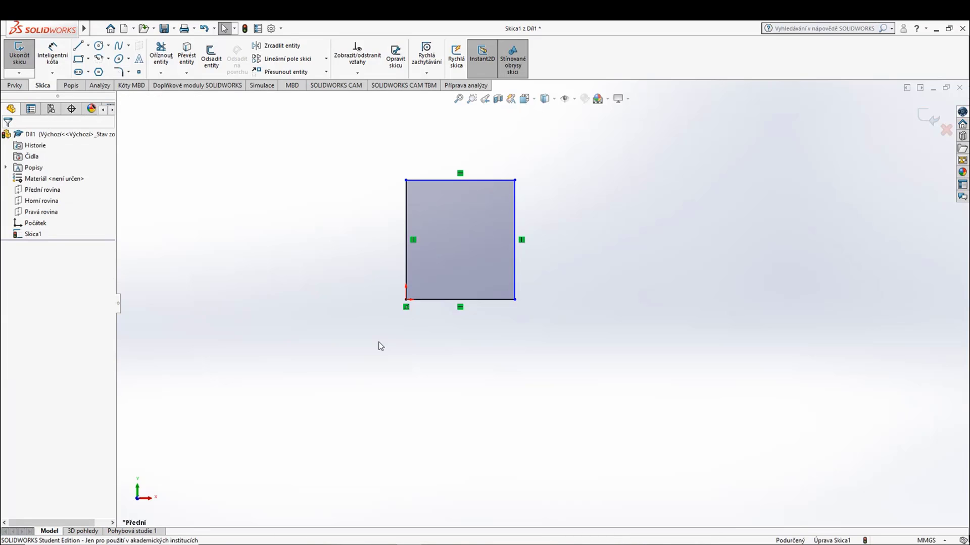
click(408, 308)
click(460, 310)
click(546, 233)
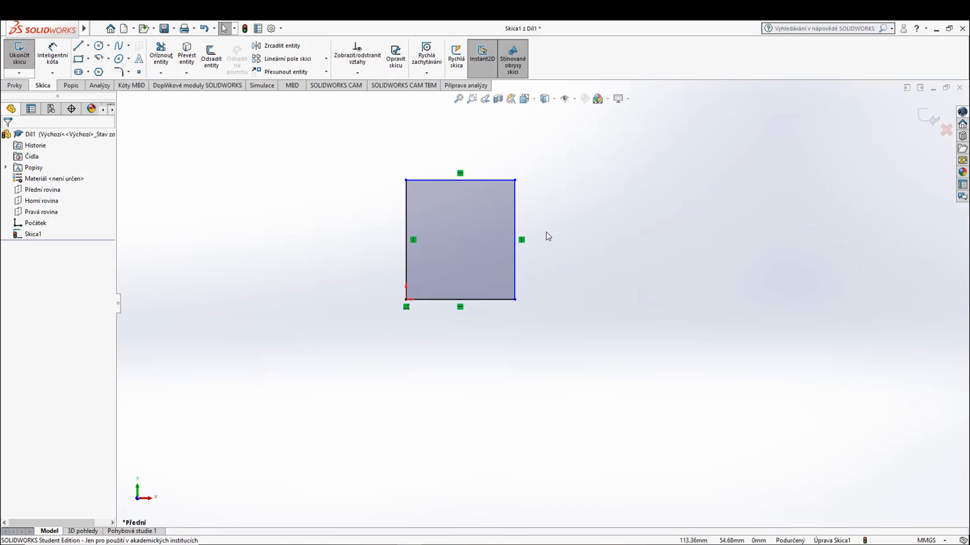
Step: Delete the vertical relation of the rectangle's right side and the horizontal relation of its top line
click(522, 240)
key(Delete)
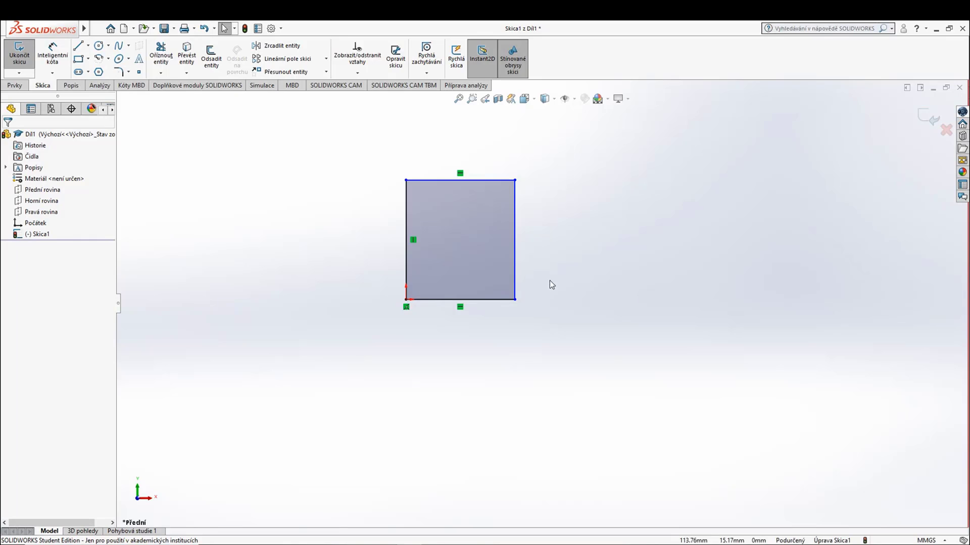
right_click(461, 177)
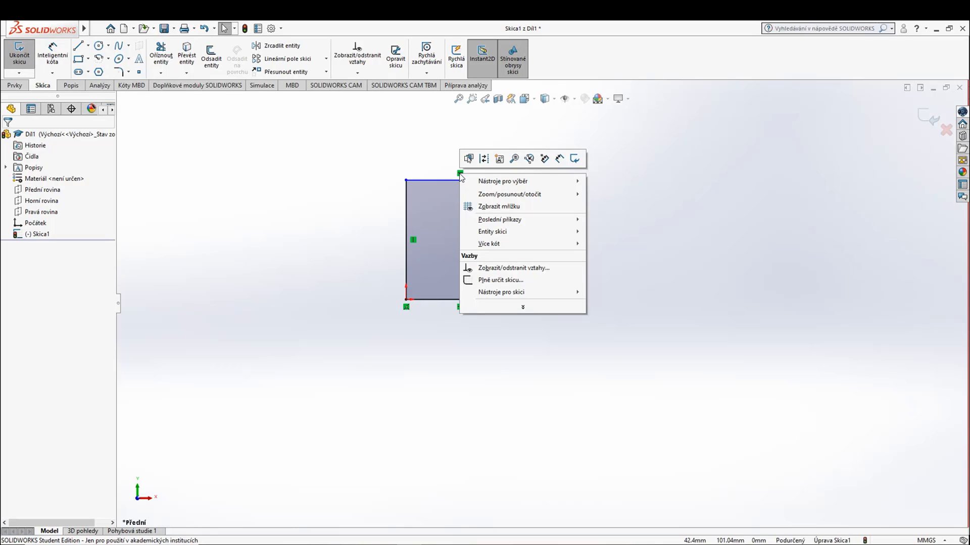
key(Escape)
click(460, 175)
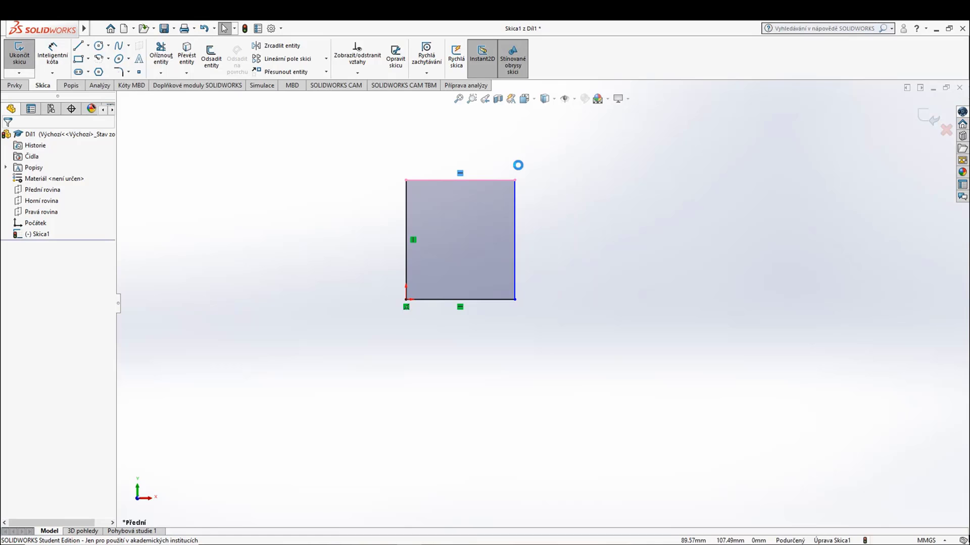
key(Delete)
Step: Move the profile's upper-right corner to about X 117, Y 92 mm, the upper-left to about Y 84 mm and the lower-right to about X 76 mm
drag(508, 192, 552, 183)
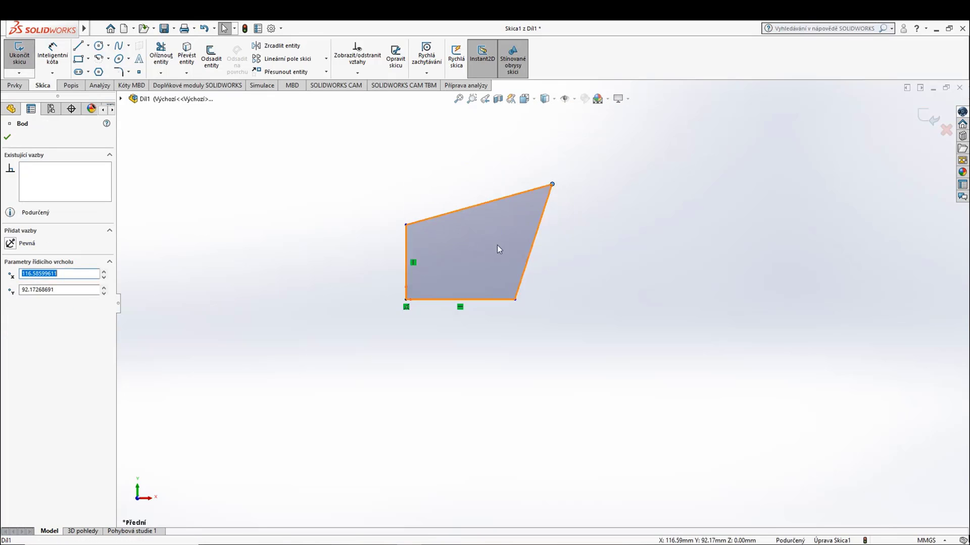
click(499, 299)
click(479, 322)
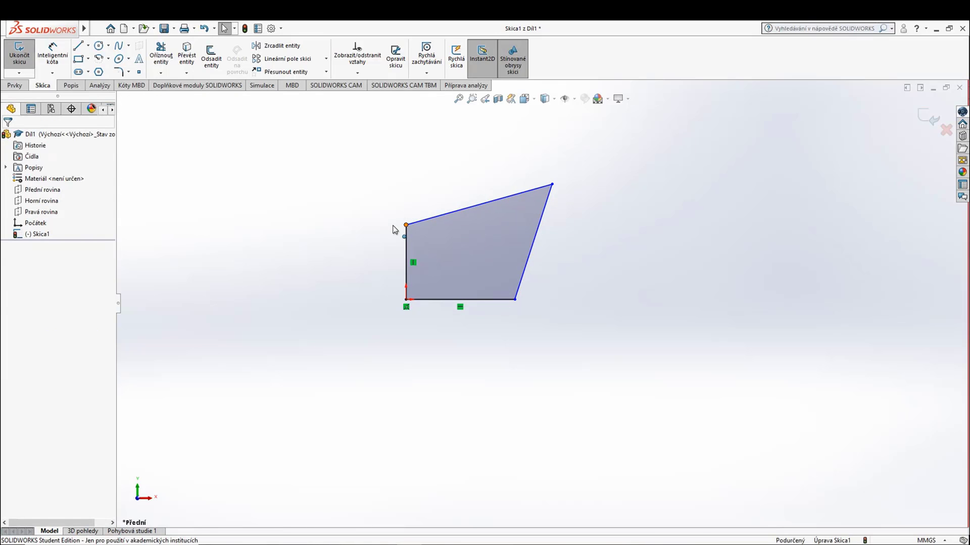
drag(407, 227, 407, 195)
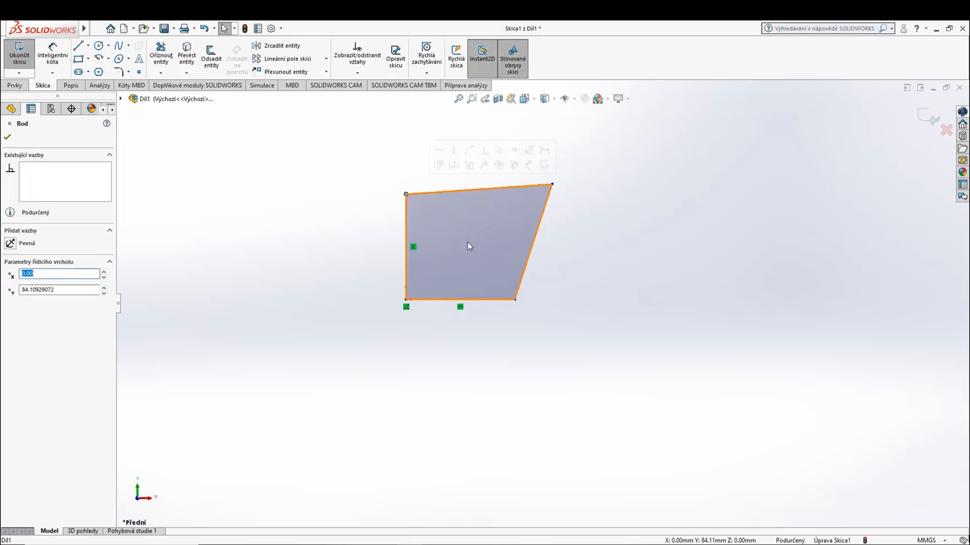
mouse_move(516, 300)
mouse_down()
mouse_move(575, 299)
mouse_move(501, 299)
mouse_up()
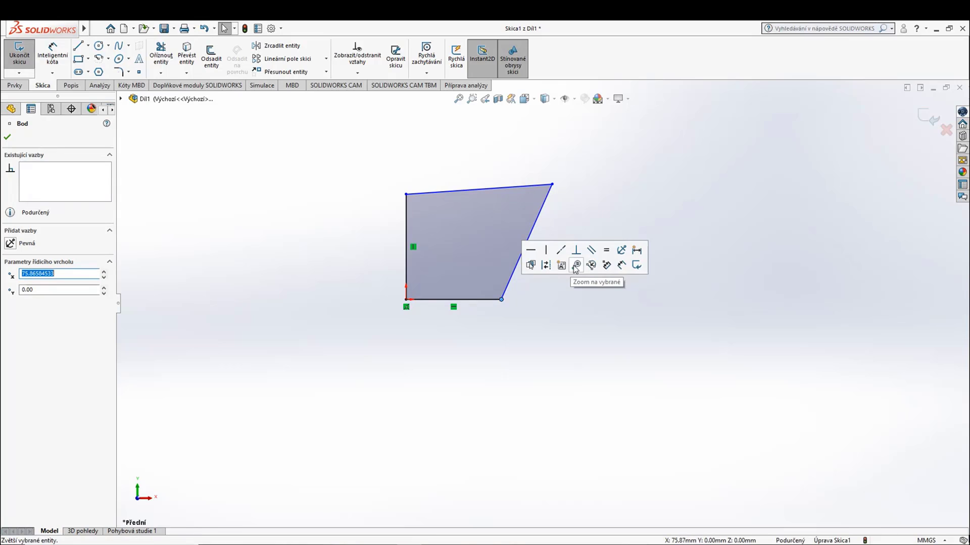
key(Escape)
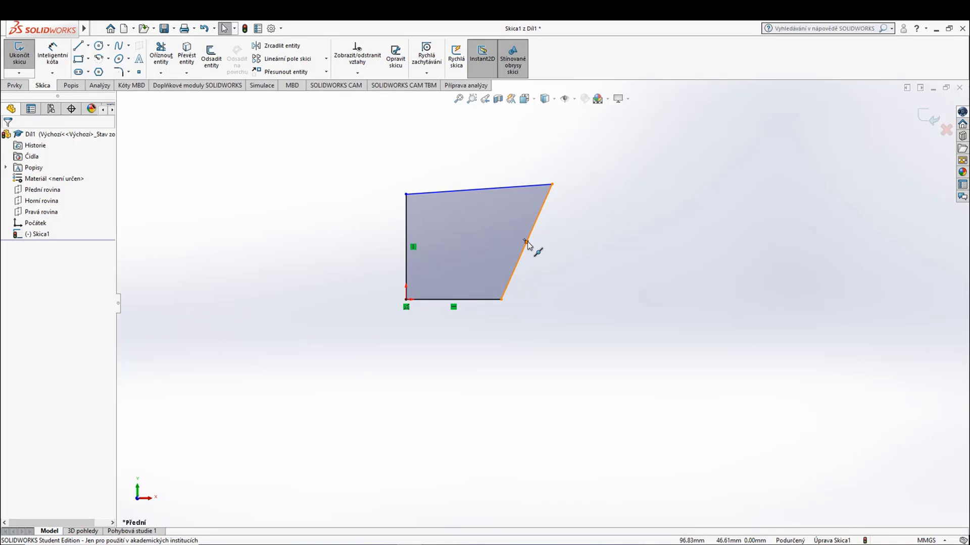
Step: Add a vertical relation to the slanted right side and a horizontal relation to the slanted top line
click(517, 261)
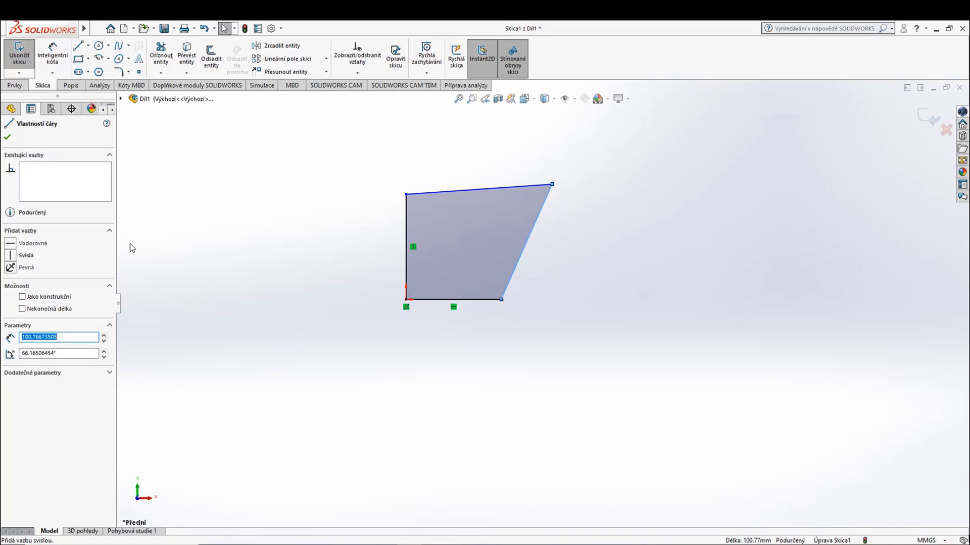
click(10, 256)
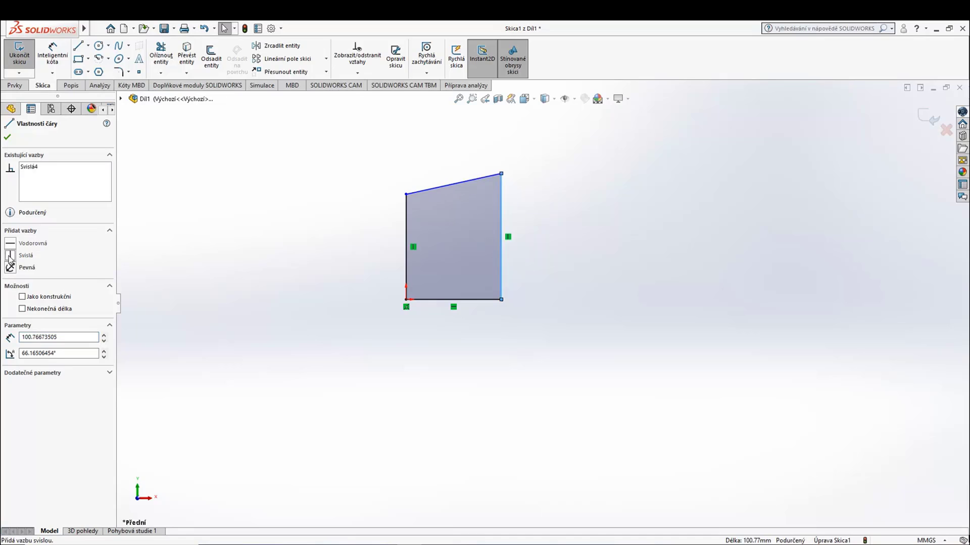
click(305, 190)
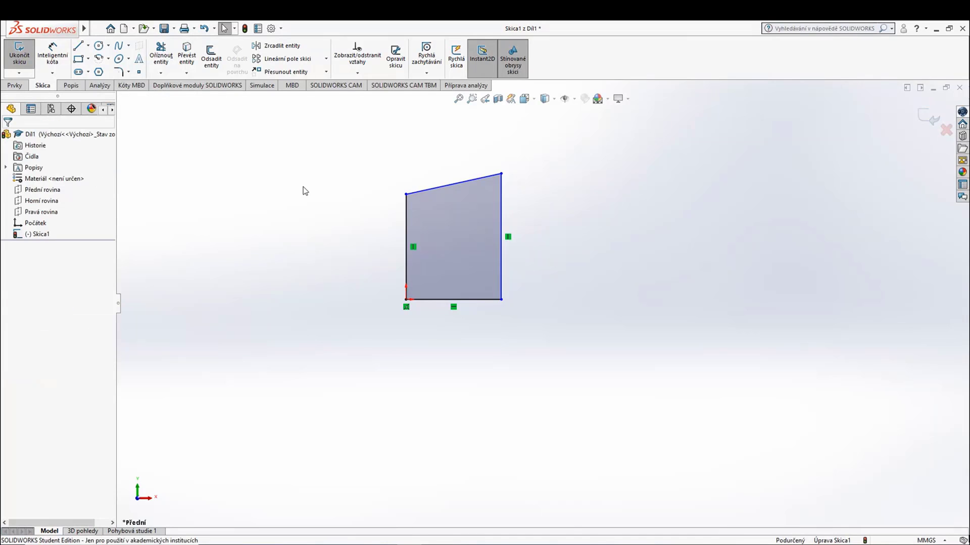
click(424, 190)
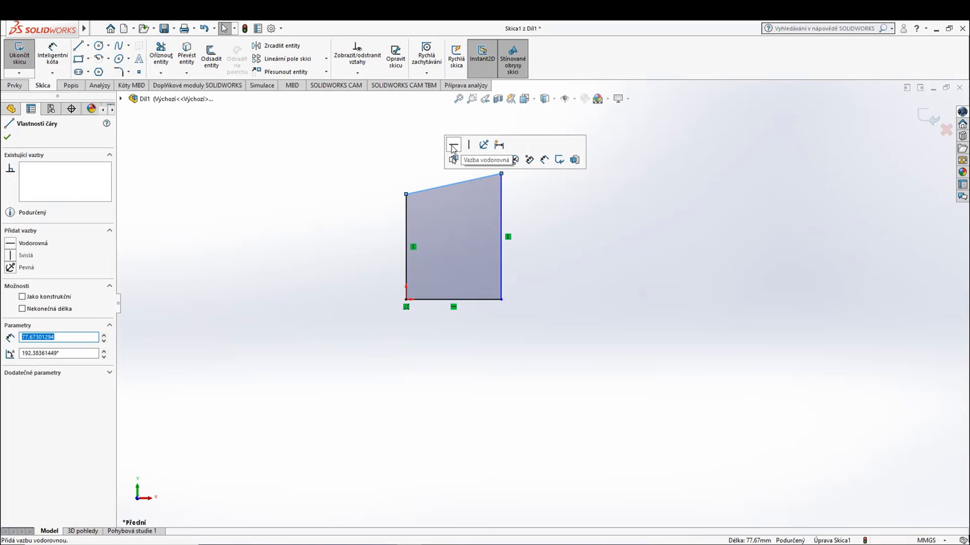
click(10, 244)
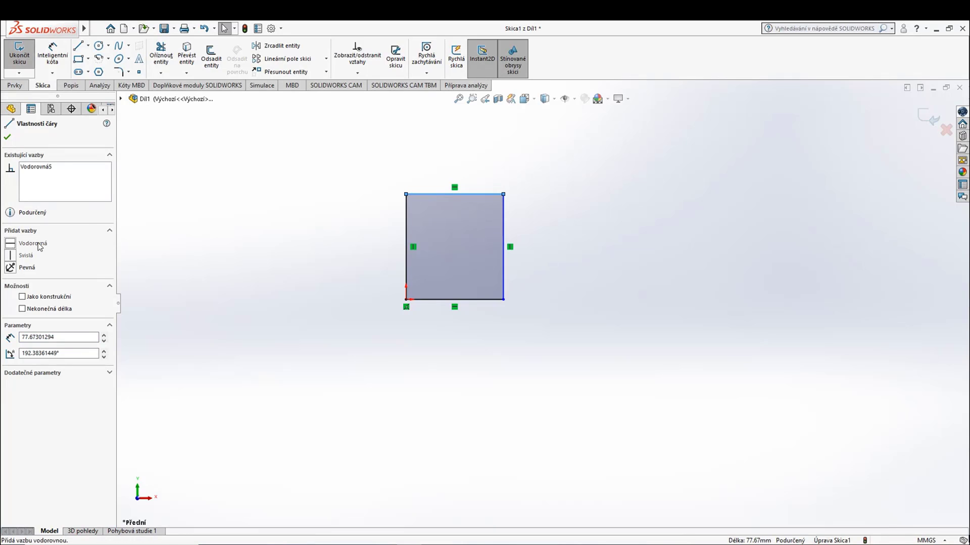
click(253, 238)
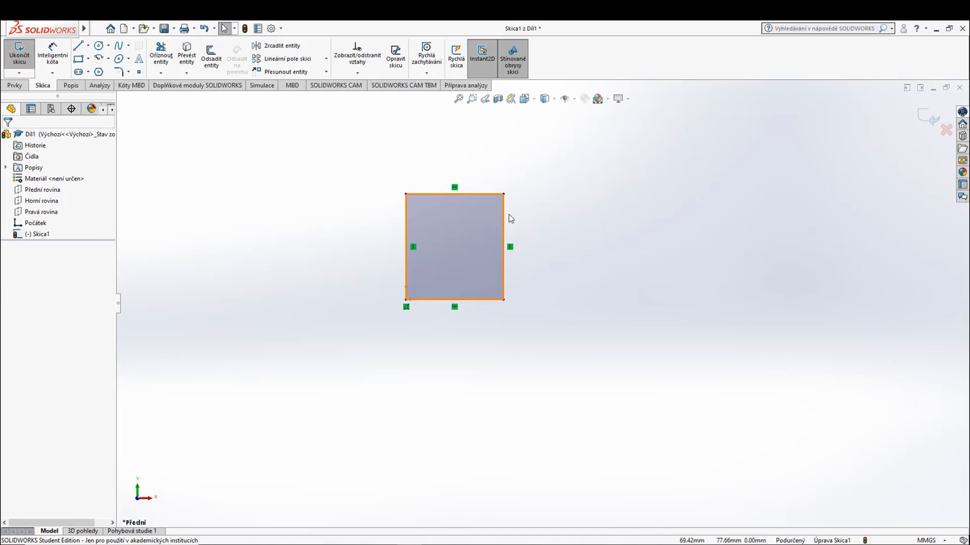
Step: Shrink the rectangle slightly from its upper-right corner, and exit the sketch with Skica1 selected
mouse_move(503, 194)
mouse_down()
mouse_move(468, 219)
mouse_move(578, 218)
mouse_move(582, 145)
mouse_move(505, 217)
mouse_move(553, 206)
mouse_move(549, 122)
mouse_move(618, 138)
mouse_move(460, 143)
mouse_move(501, 199)
mouse_up()
click(614, 240)
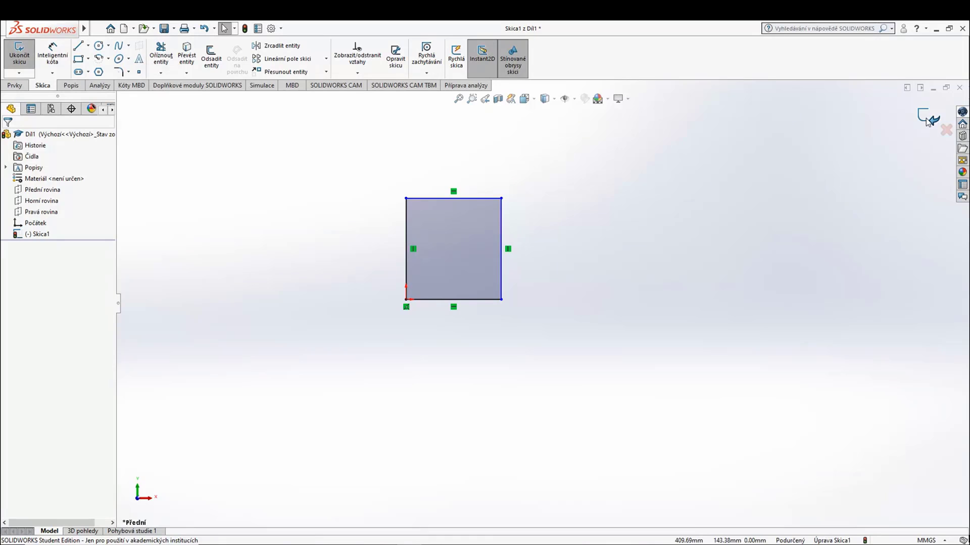
click(928, 121)
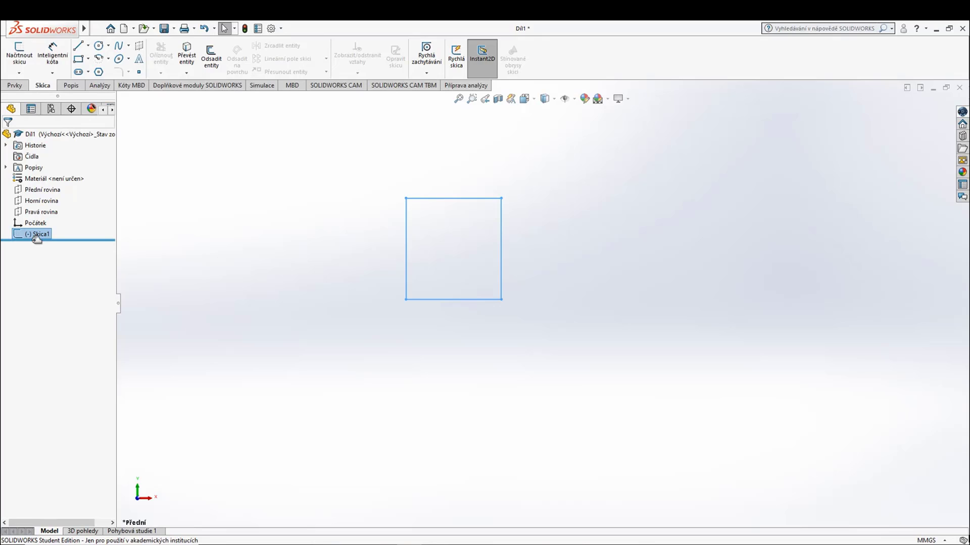
click(276, 203)
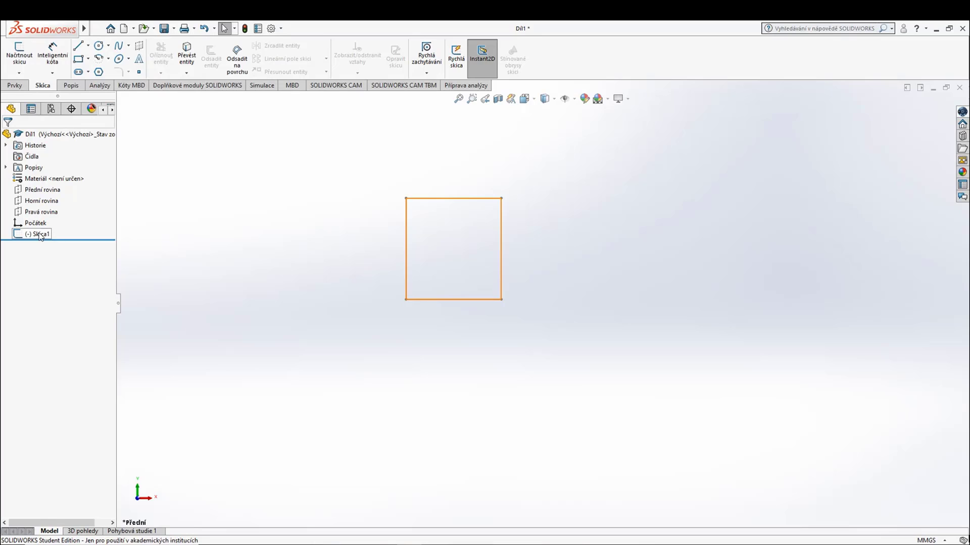
click(39, 234)
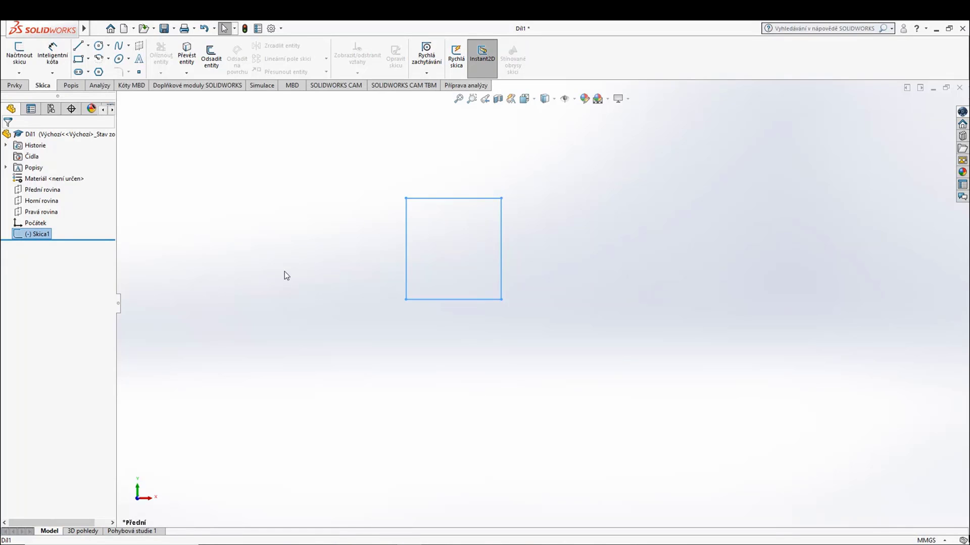
click(48, 237)
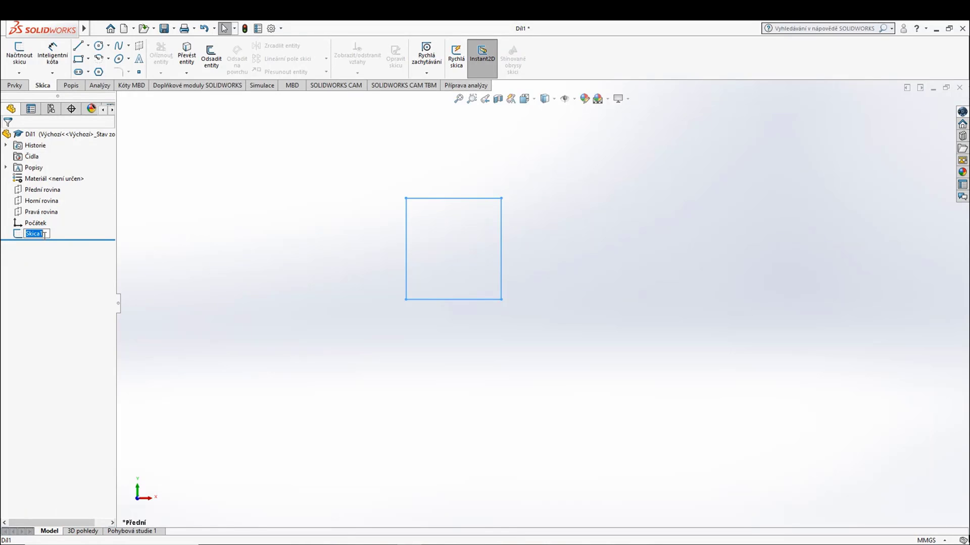
key(Return)
click(168, 228)
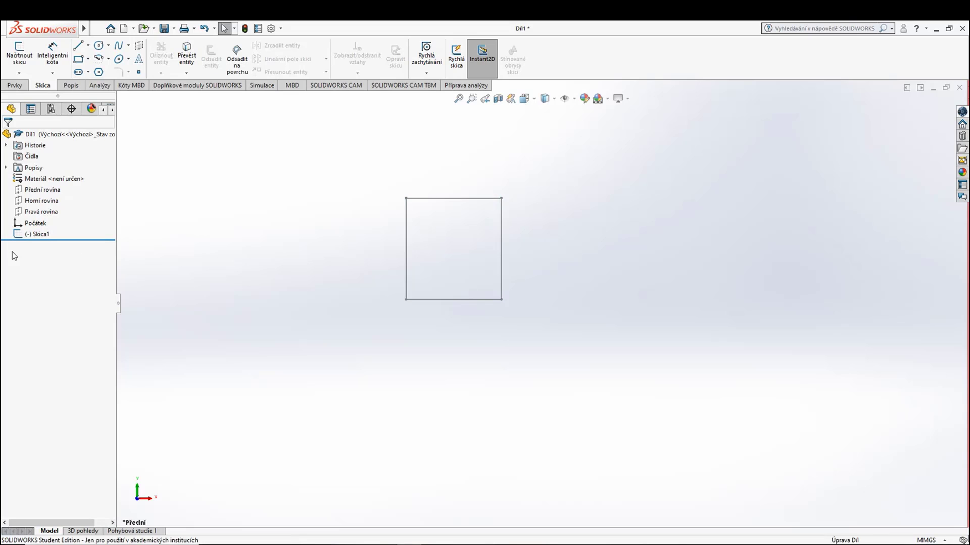
Step: Reopen Skica1 for editing and draw a separate slanted line beside the rectangle, starting at about X 113, Y -9 mm
click(17, 238)
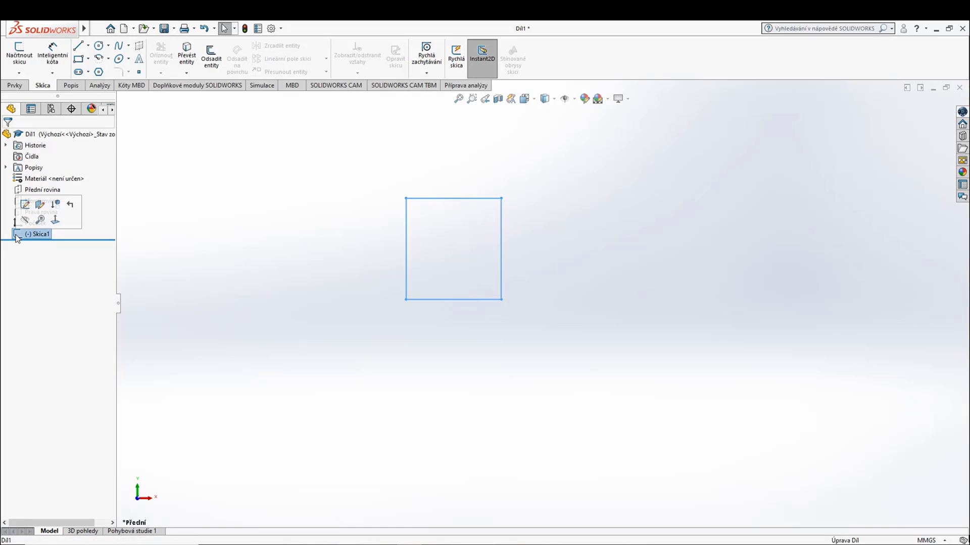
click(25, 205)
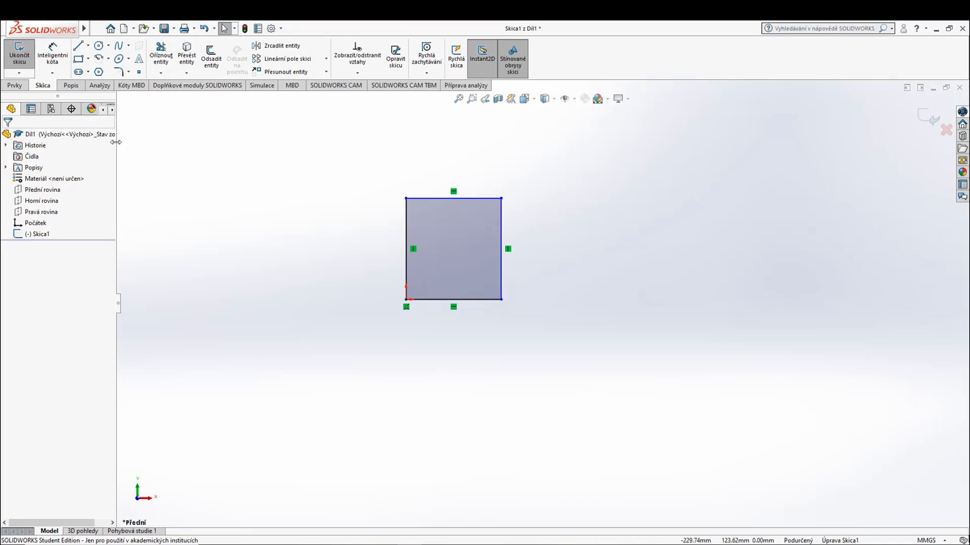
click(79, 48)
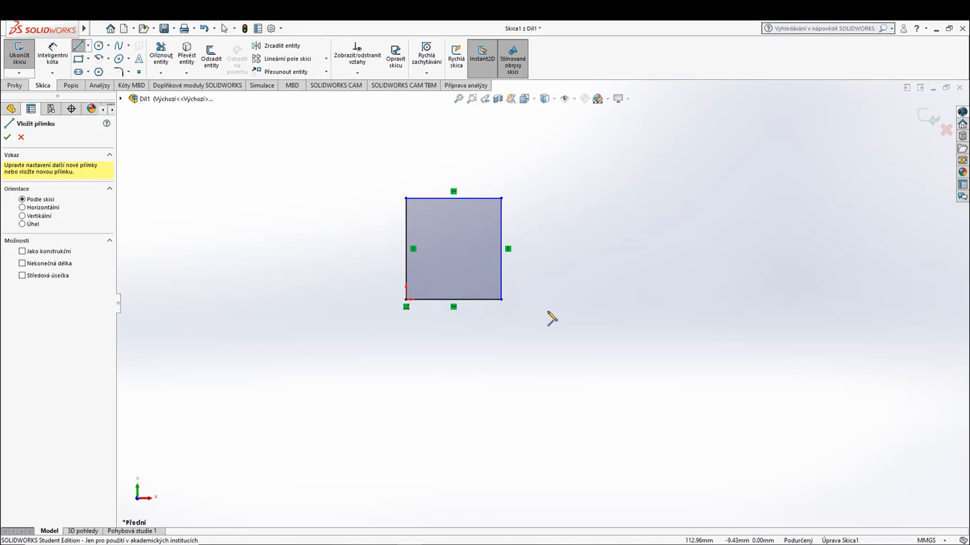
click(547, 311)
click(628, 202)
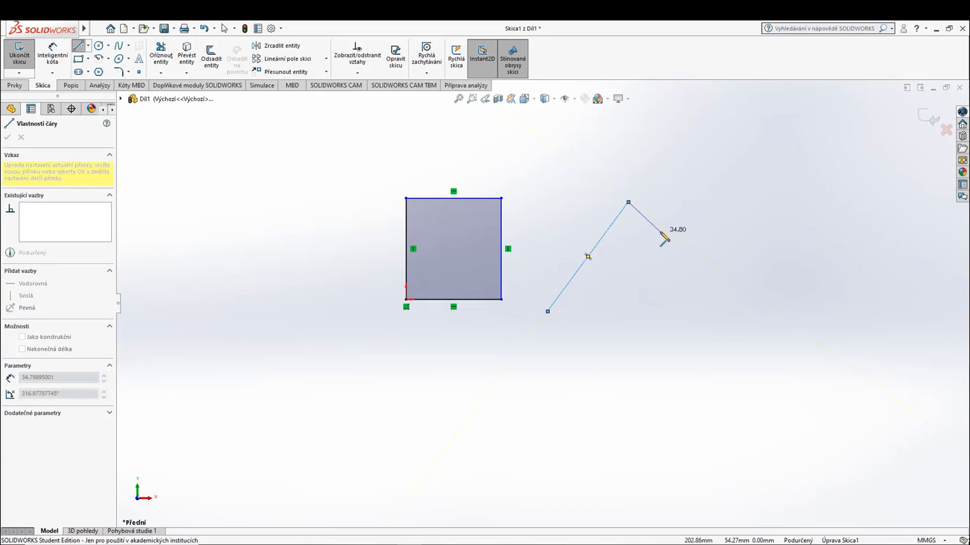
key(Escape)
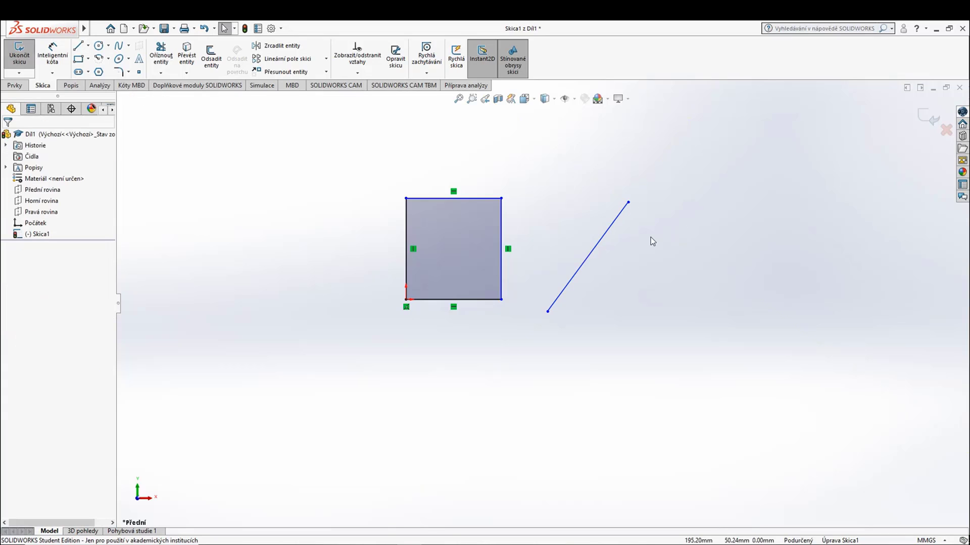
Step: Exit Skica1 and discard the changes made in it
click(945, 131)
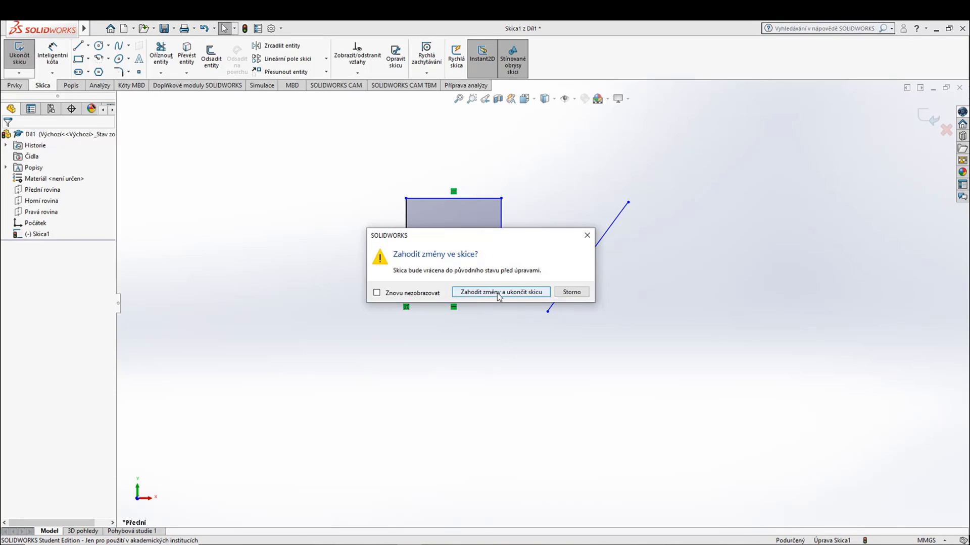
click(581, 293)
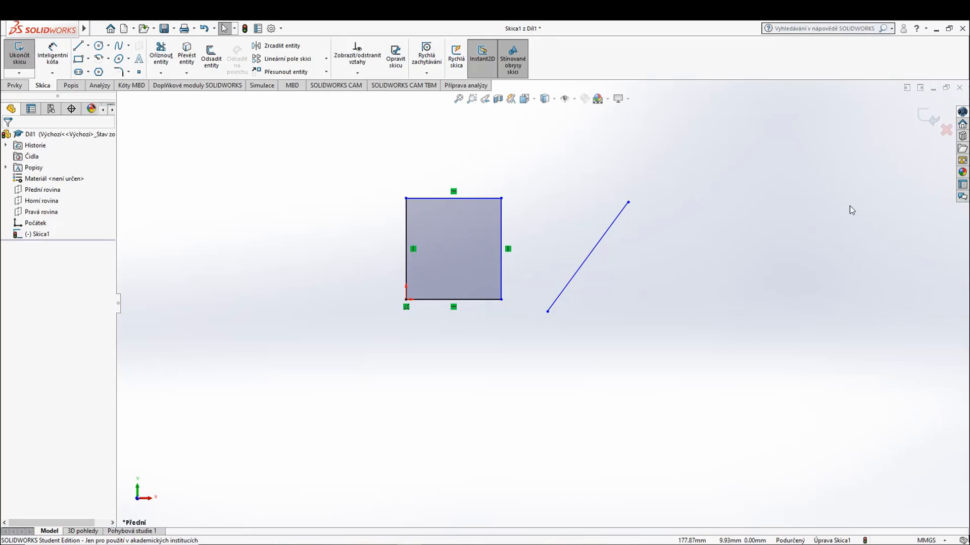
click(946, 131)
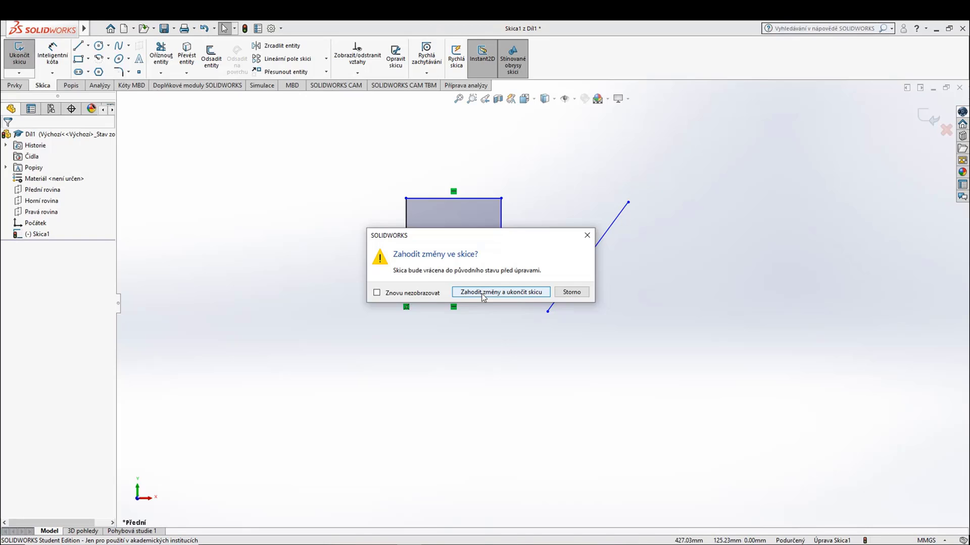
click(489, 294)
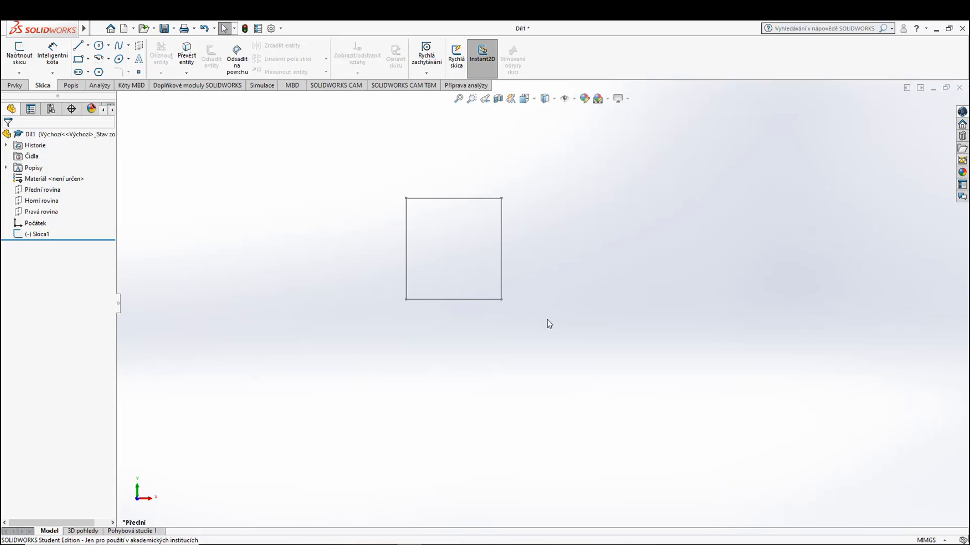
Step: Reopen Skica1, draw a slanted line about 85 mm long beside the rectangle, and exit the sketch keeping the changes
click(19, 237)
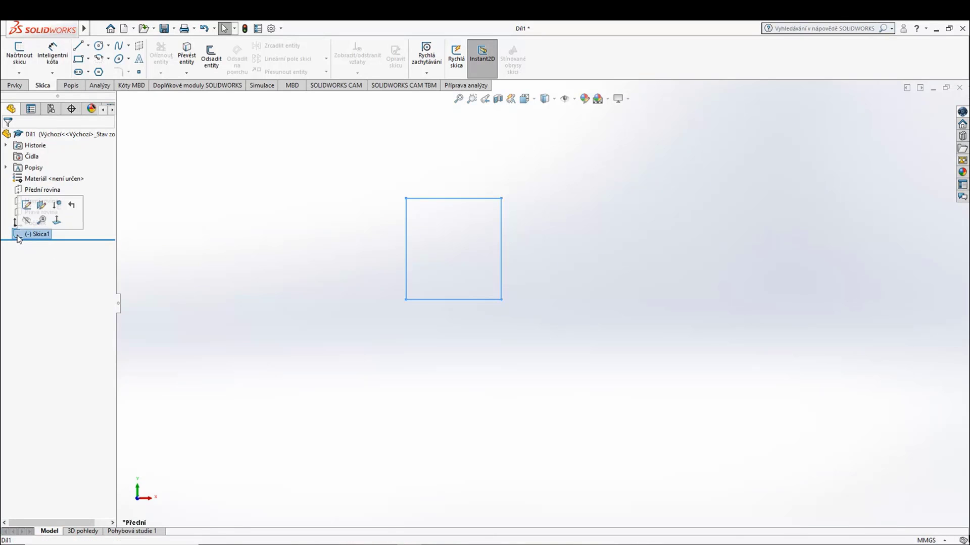
click(26, 206)
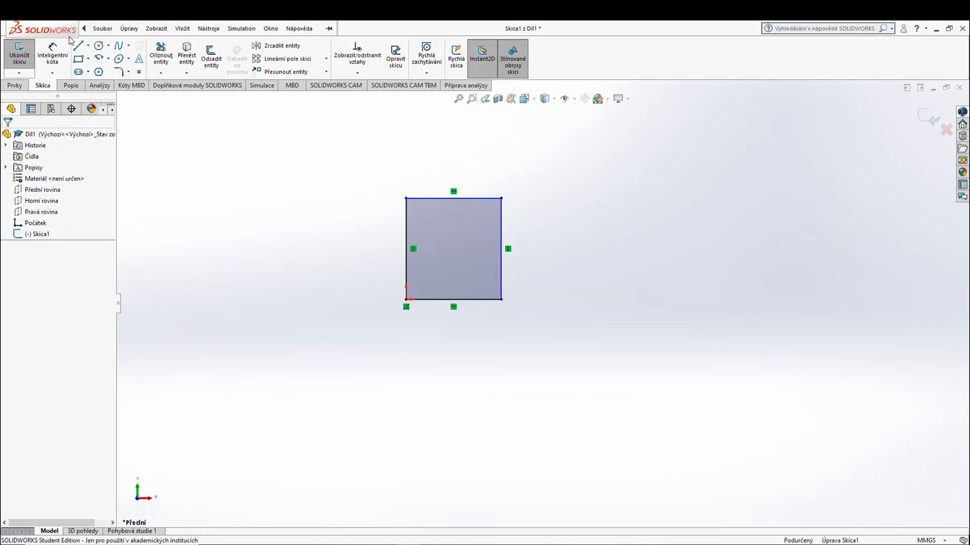
click(78, 45)
click(569, 334)
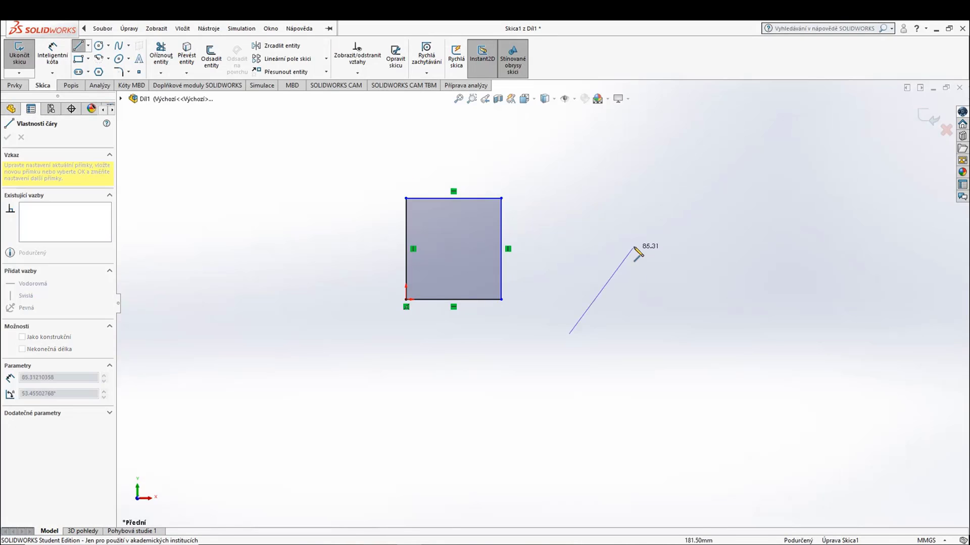
click(635, 245)
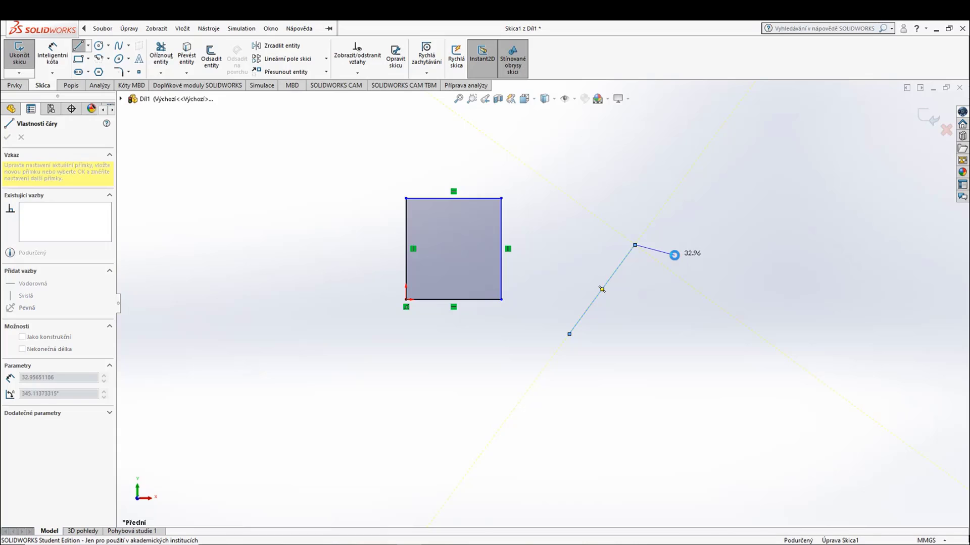
key(Escape)
click(928, 121)
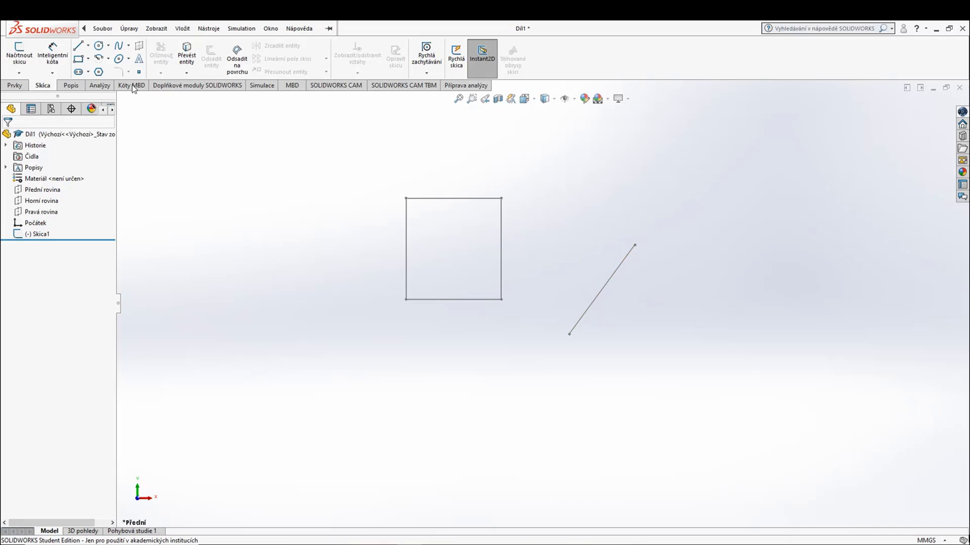
Step: Save the part in the Pripravy Solidworks folder under the name Kňaze základy
click(101, 30)
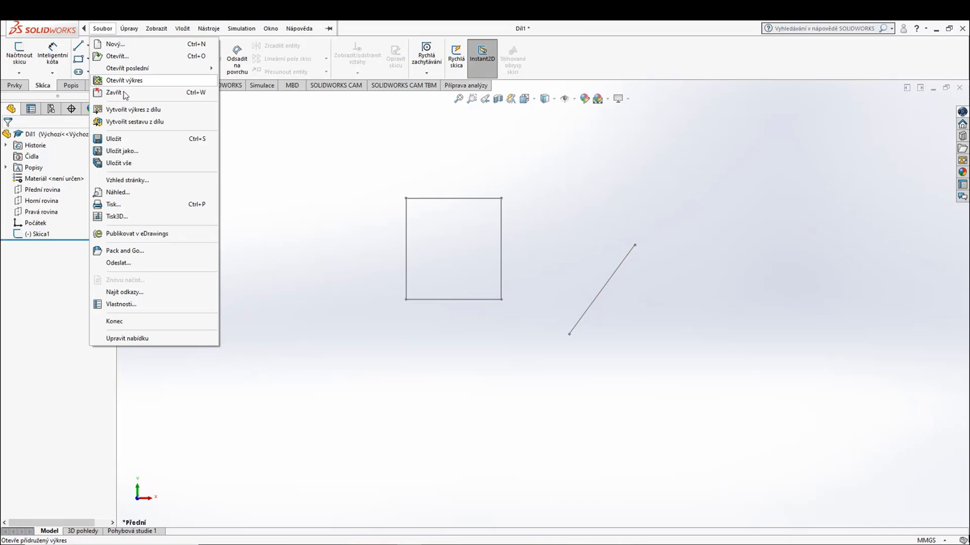
click(117, 139)
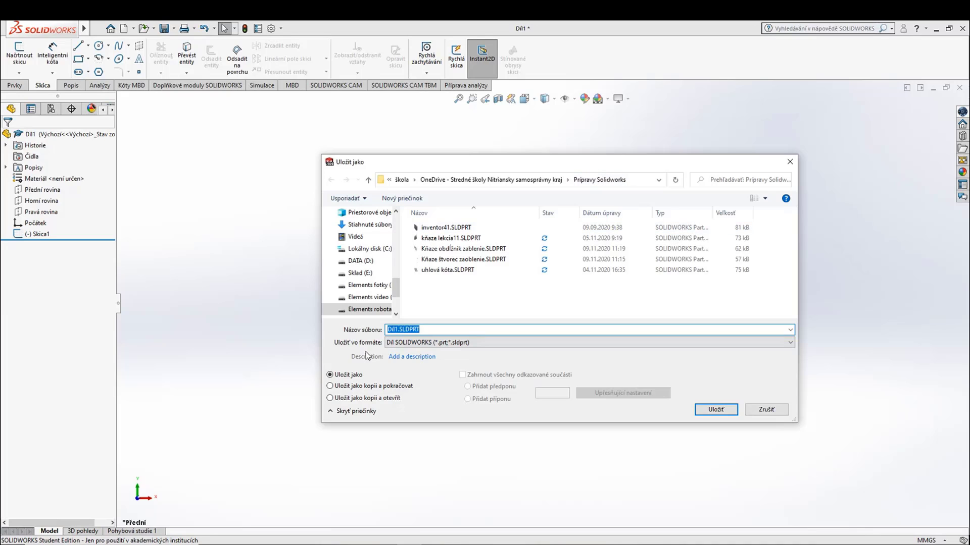
click(388, 329)
drag(398, 329, 383, 331)
text(Kňaze)
text(základy)
click(709, 413)
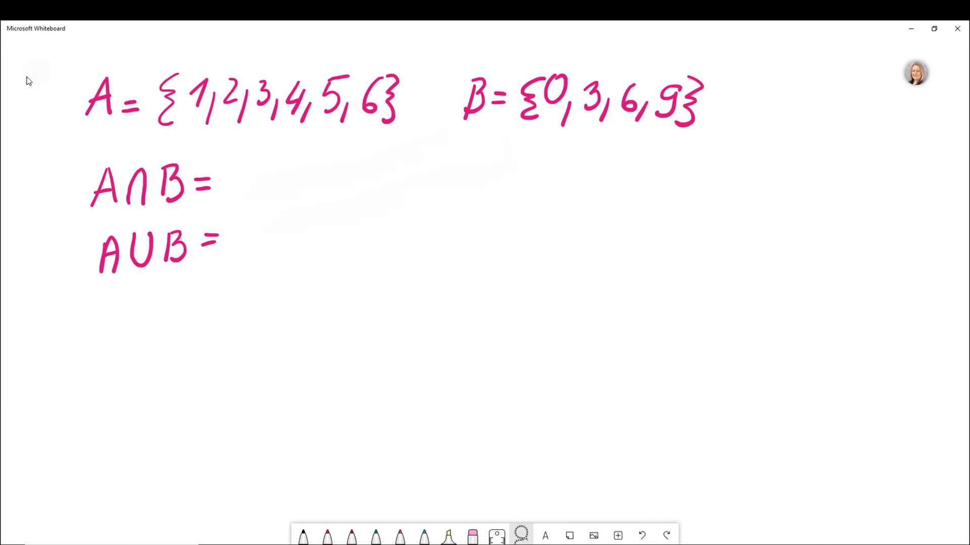
Step: Leave the open board and minimize Microsoft Whiteboard, and reopen Skica1 for editing in SOLIDWORKS
click(28, 80)
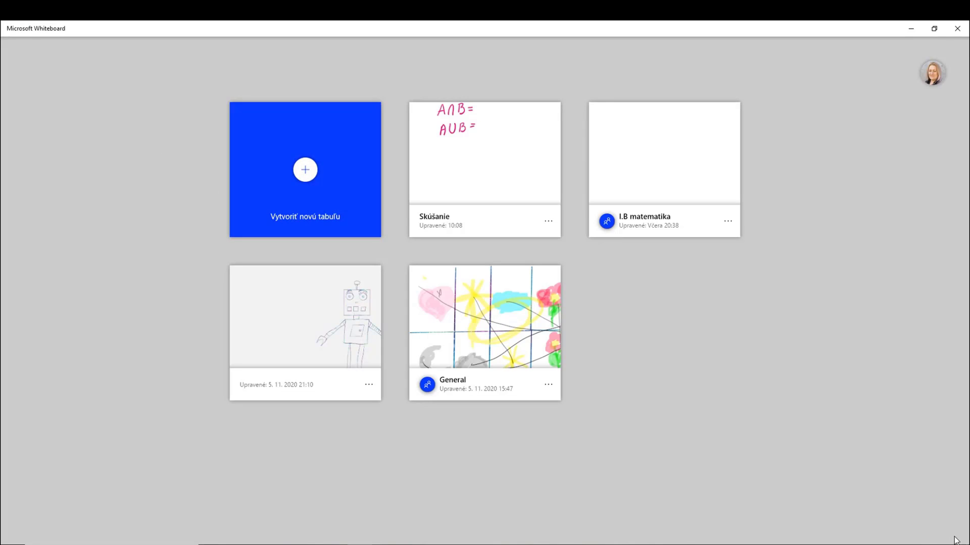
click(910, 29)
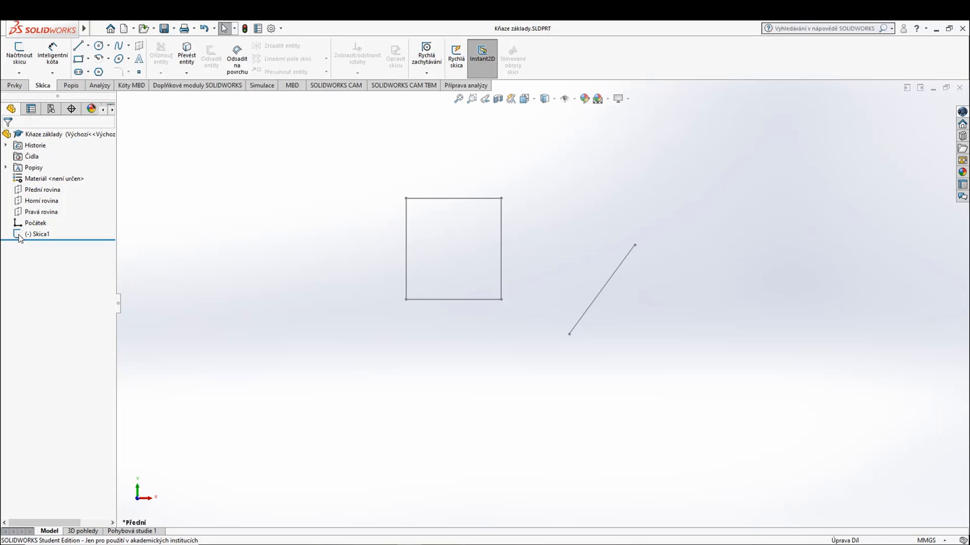
click(20, 237)
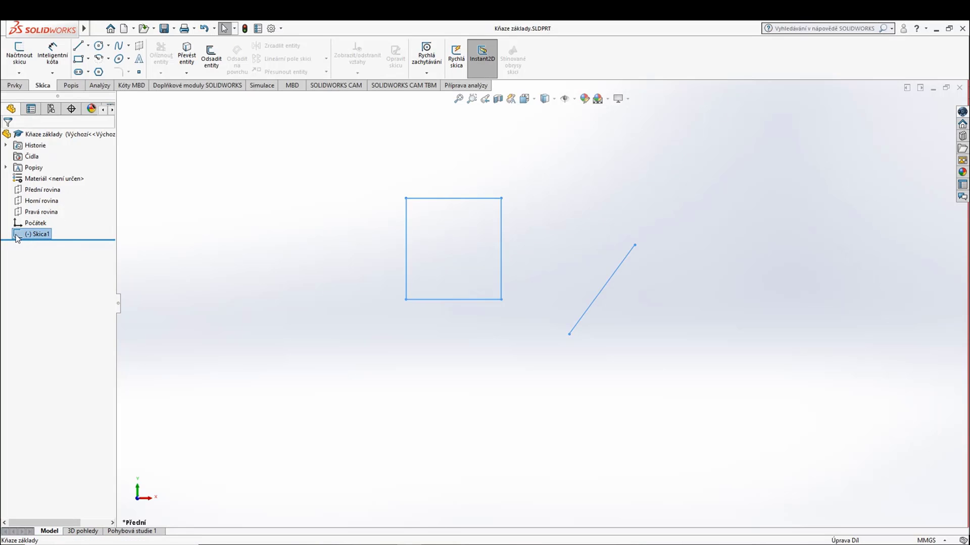
click(23, 206)
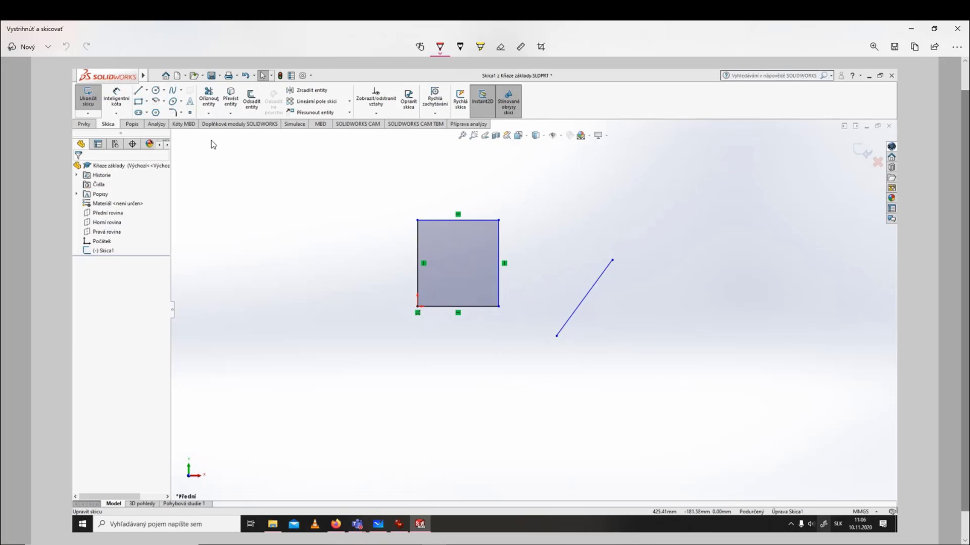
Step: On the sketch screenshot in Snip & Sketch, outline the drawing area in red and mark the origin with its two axis arrows
mouse_move(226, 140)
mouse_down()
mouse_move(811, 141)
mouse_move(891, 156)
mouse_move(861, 455)
mouse_move(552, 443)
mouse_move(281, 458)
mouse_move(210, 440)
mouse_move(208, 164)
mouse_move(221, 135)
mouse_up()
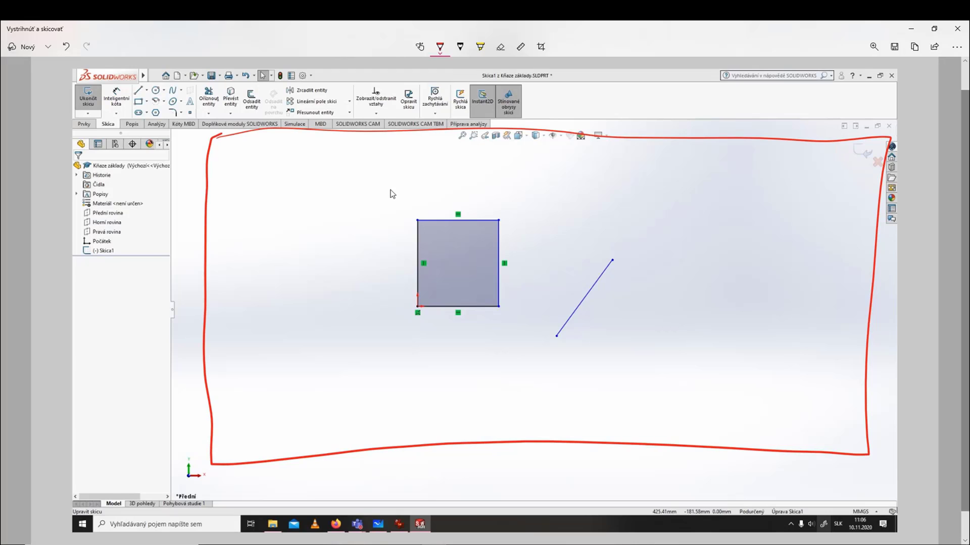
mouse_move(419, 281)
mouse_down()
mouse_move(447, 297)
mouse_move(445, 322)
mouse_move(422, 266)
mouse_move(430, 283)
mouse_move(419, 306)
mouse_up()
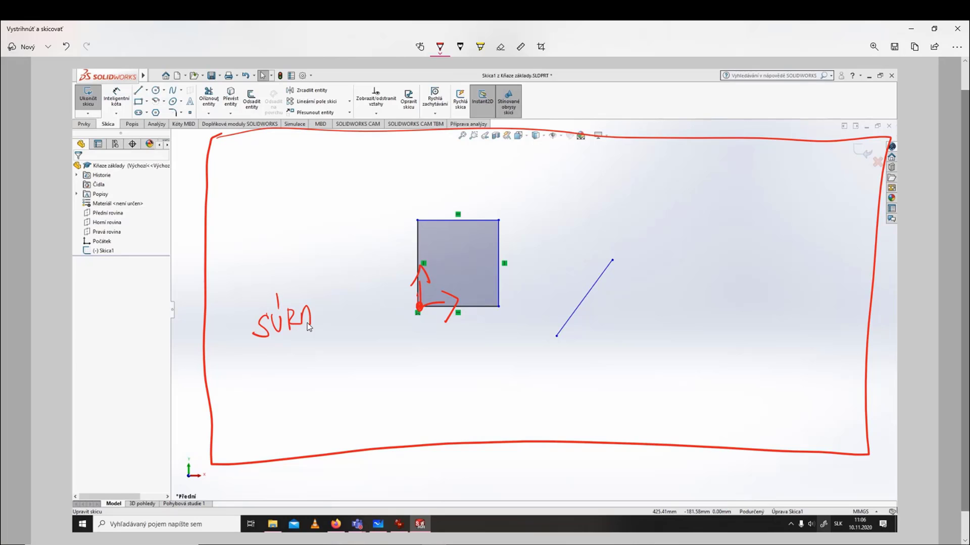
Step: Label the marked origin with the red handwritten note "SÚRADNICOVÝ POČIATOK"
mouse_move(318, 304)
mouse_down()
mouse_move(317, 319)
mouse_move(343, 302)
mouse_up()
mouse_move(345, 299)
mouse_down()
mouse_move(345, 313)
mouse_move(360, 315)
mouse_move(369, 298)
mouse_up()
mouse_move(373, 293)
mouse_down()
mouse_move(386, 289)
mouse_move(385, 313)
mouse_up()
drag(395, 258, 393, 277)
mouse_move(304, 352)
mouse_down()
mouse_move(305, 379)
mouse_move(313, 359)
mouse_up()
mouse_move(323, 352)
mouse_down()
mouse_move(319, 364)
mouse_move(324, 352)
mouse_move(348, 368)
mouse_up()
mouse_move(336, 327)
mouse_down()
mouse_move(348, 328)
mouse_move(359, 362)
mouse_up()
mouse_move(369, 360)
mouse_down()
mouse_move(376, 336)
mouse_move(382, 357)
mouse_up()
drag(370, 349, 400, 330)
mouse_move(392, 333)
mouse_down()
mouse_move(391, 351)
mouse_move(403, 335)
mouse_up()
mouse_move(413, 326)
mouse_down()
mouse_move(414, 348)
mouse_move(415, 339)
mouse_up()
drag(415, 338, 427, 347)
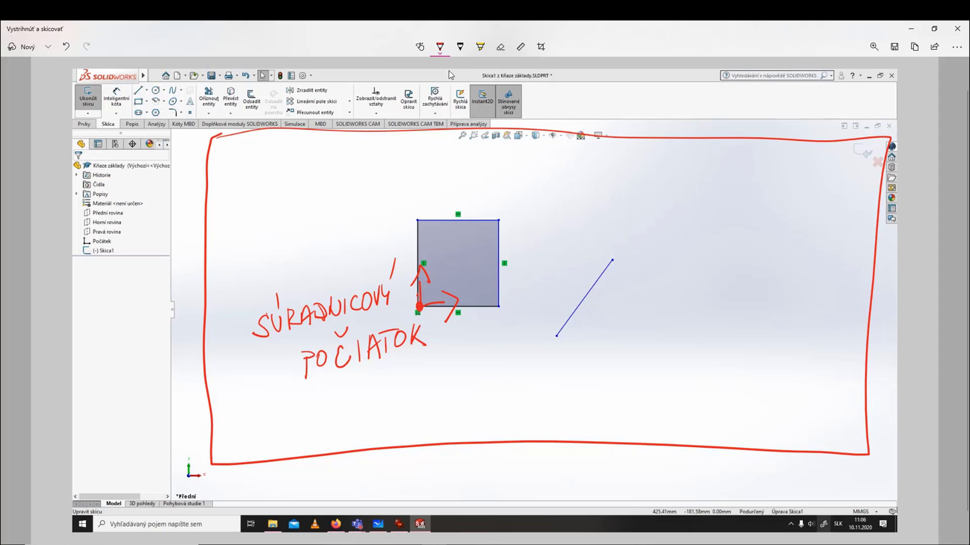
Step: With a light blue pen, circle the exit-sketch symbol, point an arrow at it and write "ZATVORÍ SKICU, PONECHÁ ZMENY"
click(442, 51)
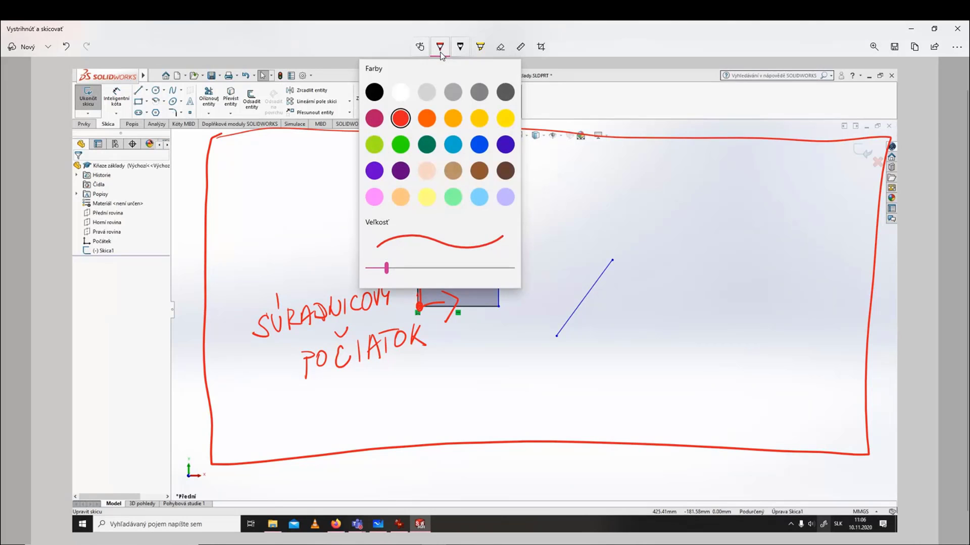
click(453, 145)
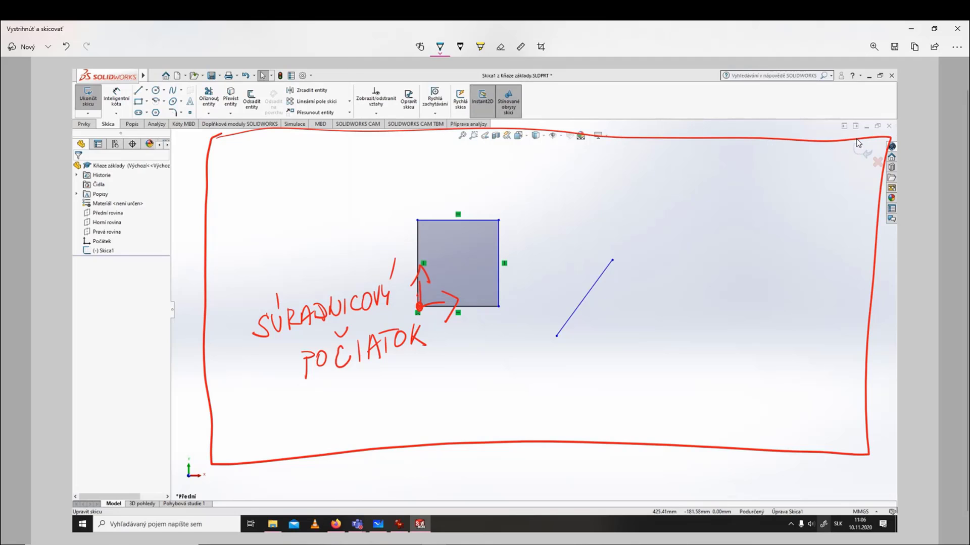
mouse_move(856, 141)
mouse_down()
mouse_move(836, 154)
mouse_move(879, 146)
mouse_move(844, 144)
mouse_up()
mouse_move(529, 148)
mouse_down()
mouse_move(531, 161)
mouse_move(615, 161)
mouse_move(624, 146)
mouse_move(652, 161)
mouse_up()
drag(661, 145, 663, 161)
mouse_move(672, 147)
mouse_down()
mouse_move(672, 157)
mouse_move(688, 161)
mouse_move(707, 144)
mouse_up()
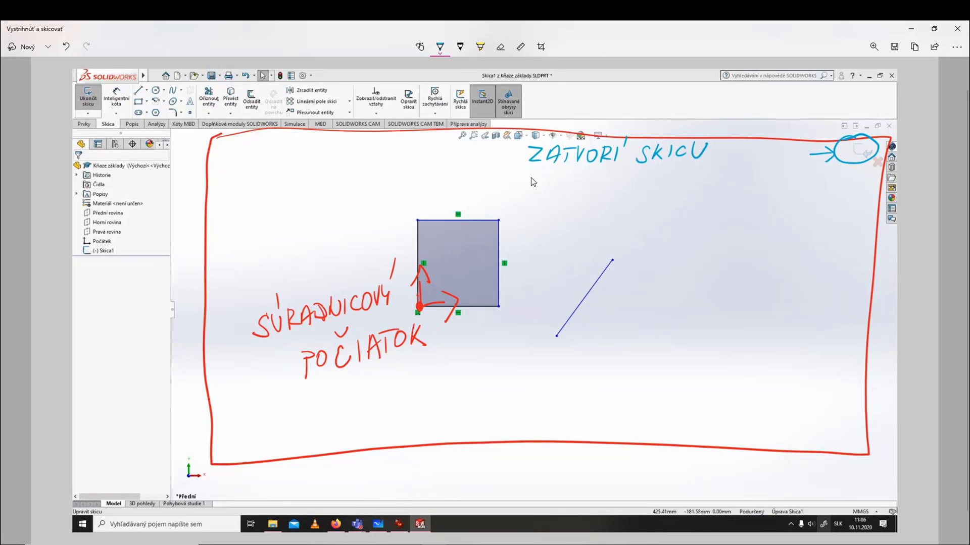
mouse_move(536, 171)
mouse_down()
mouse_move(534, 187)
mouse_move(553, 172)
mouse_move(582, 187)
mouse_up()
mouse_move(594, 171)
mouse_down()
mouse_move(587, 178)
mouse_move(601, 183)
mouse_up()
mouse_move(617, 164)
mouse_down()
mouse_move(614, 178)
mouse_move(638, 170)
mouse_move(677, 183)
mouse_up()
mouse_move(679, 186)
mouse_down()
mouse_move(687, 164)
mouse_move(693, 182)
mouse_up()
mouse_move(682, 175)
mouse_down()
mouse_move(703, 180)
mouse_move(730, 163)
mouse_up()
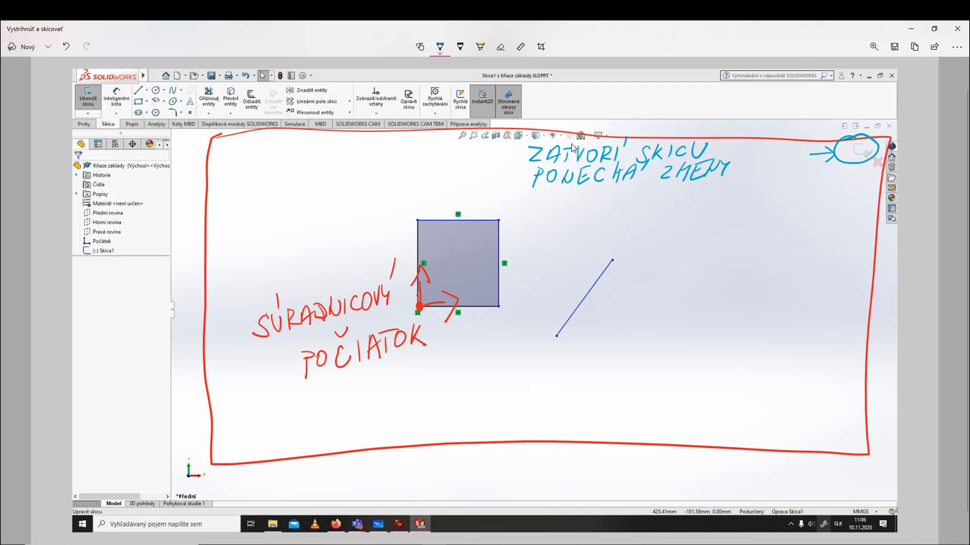
Step: With a dark pink pen, circle the red cancel-sketch cross, point an arrow at it and write "ZATVORÍ SKICU, ZAHODÍ ZMENY"
click(440, 48)
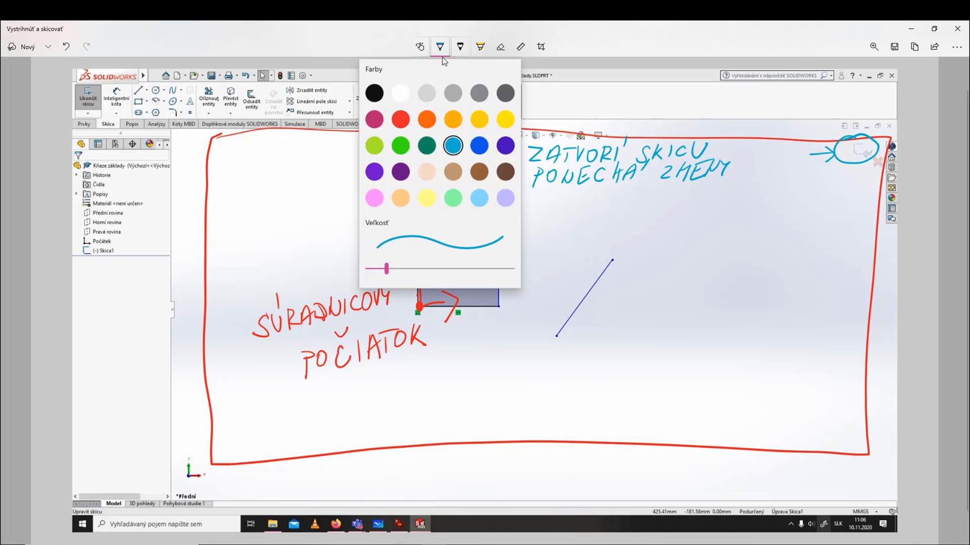
click(376, 120)
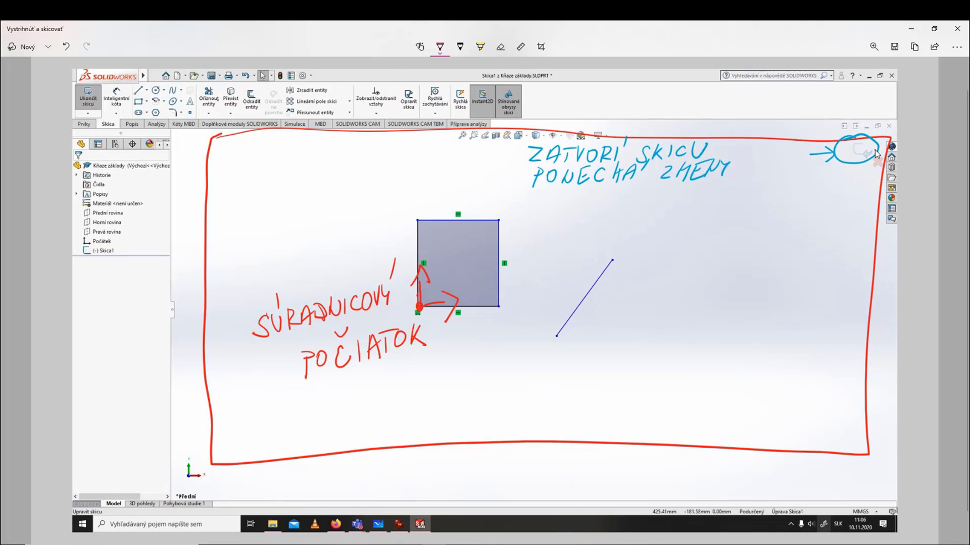
mouse_move(874, 149)
mouse_down()
mouse_move(891, 170)
mouse_move(866, 171)
mouse_move(883, 151)
mouse_up()
drag(854, 207, 853, 211)
mouse_move(684, 218)
mouse_down()
mouse_move(709, 231)
mouse_move(775, 224)
mouse_move(793, 202)
mouse_move(801, 234)
mouse_up()
mouse_move(823, 216)
mouse_down()
mouse_move(817, 230)
mouse_move(880, 217)
mouse_up()
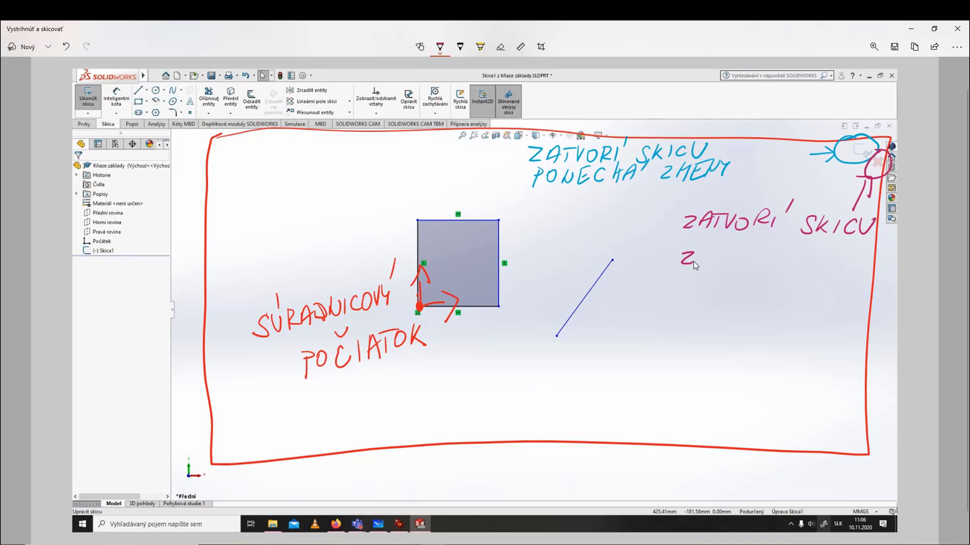
mouse_move(705, 259)
mouse_down()
mouse_move(773, 257)
mouse_move(783, 245)
mouse_up()
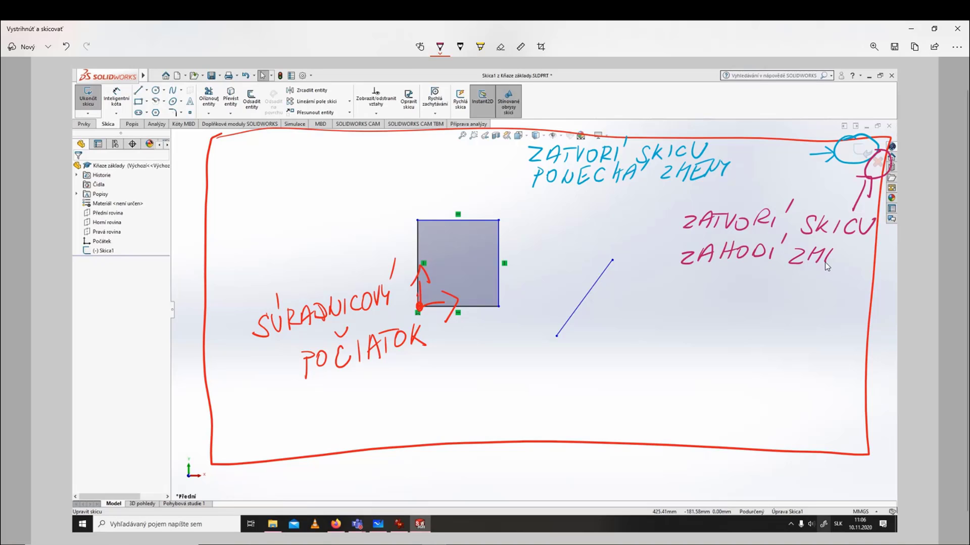
drag(827, 267, 841, 261)
drag(828, 257, 836, 255)
Step: With a green pen, circle Skica1 in the screenshot's feature tree and draw an arrow pointing to it
click(444, 48)
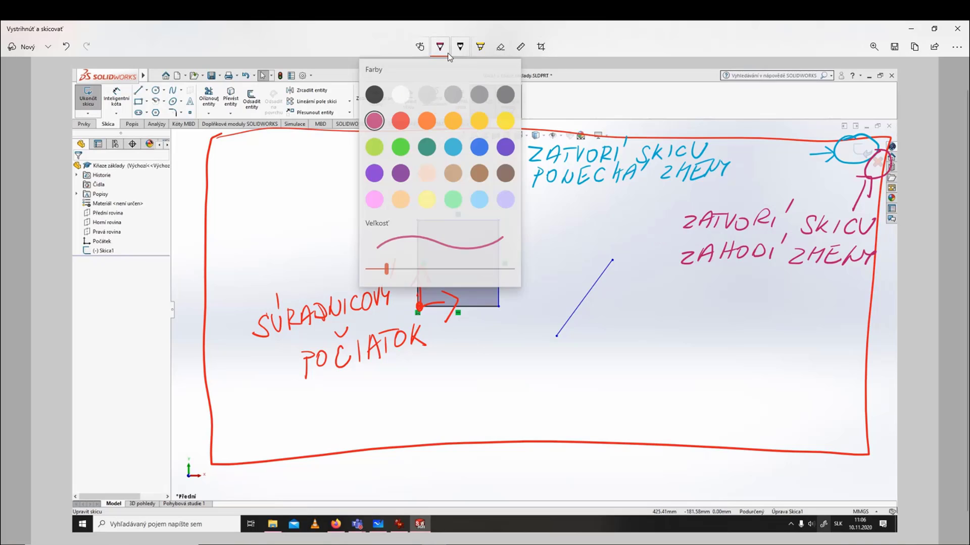
click(400, 146)
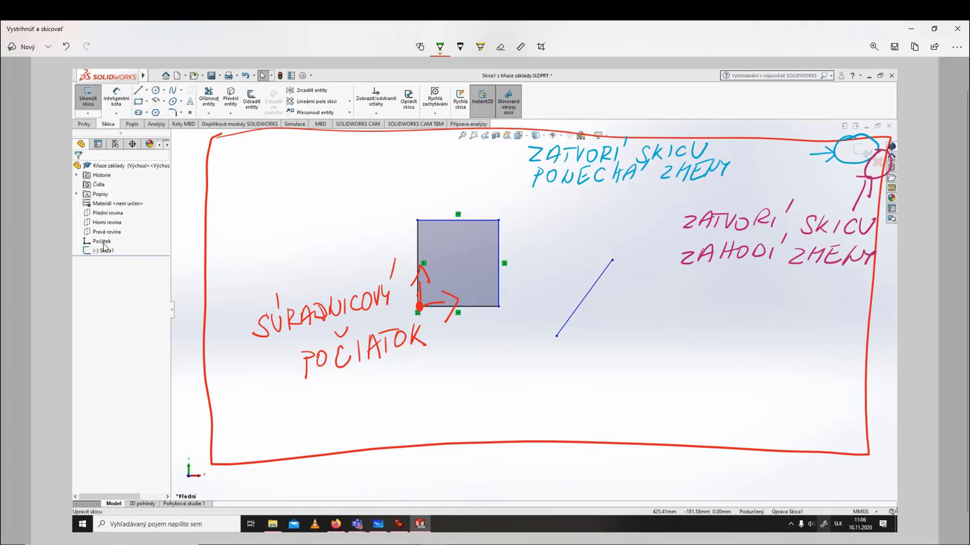
mouse_move(112, 240)
mouse_down()
mouse_move(84, 254)
mouse_move(96, 273)
mouse_move(117, 244)
mouse_move(105, 241)
mouse_move(101, 277)
mouse_move(112, 295)
mouse_up()
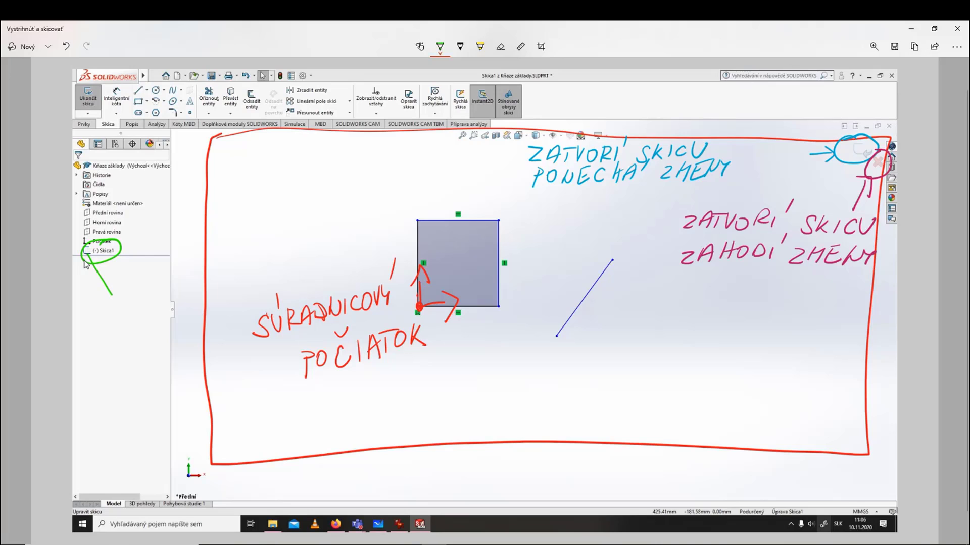
drag(84, 261, 97, 255)
Step: Write the green note "KLIKNEM ĽAVÝM, DÁM UPRAVIŤ SKICU" beside the arrow to Skica1
mouse_move(125, 283)
mouse_down()
mouse_move(123, 302)
mouse_move(136, 302)
mouse_up()
drag(143, 281, 153, 299)
drag(160, 280, 161, 302)
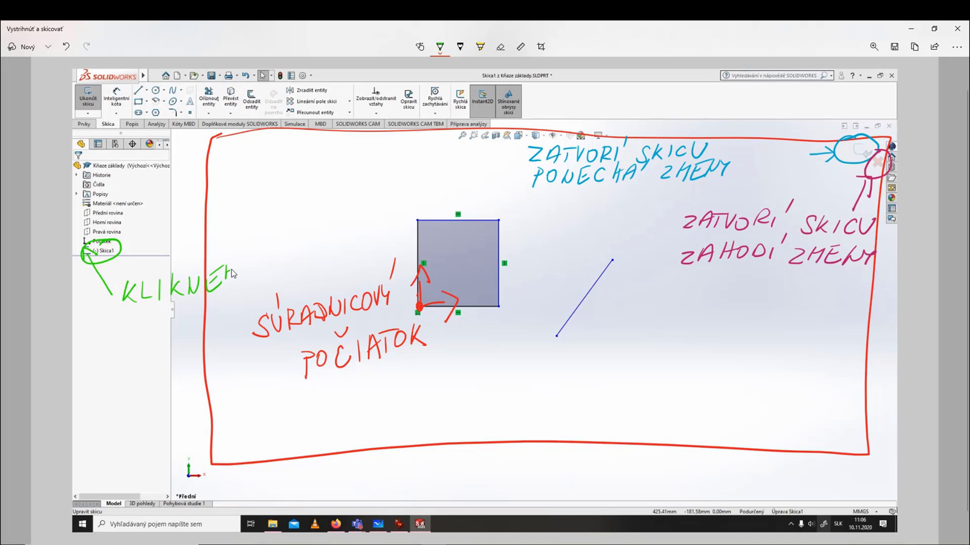
mouse_move(293, 239)
mouse_down()
mouse_move(308, 237)
mouse_move(306, 227)
mouse_up()
mouse_move(309, 237)
mouse_down()
mouse_move(318, 253)
mouse_move(328, 246)
mouse_up()
drag(121, 321, 124, 338)
drag(148, 324, 146, 335)
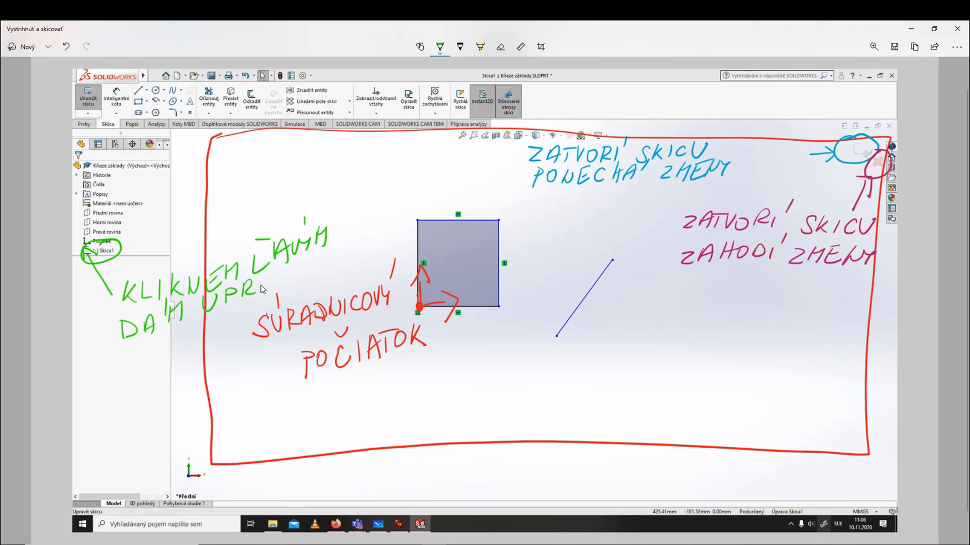
mouse_move(304, 266)
mouse_down()
mouse_move(304, 278)
mouse_move(323, 254)
mouse_up()
drag(315, 257, 314, 267)
drag(179, 316, 178, 335)
mouse_move(201, 319)
mouse_down()
mouse_move(196, 346)
mouse_move(215, 326)
mouse_up()
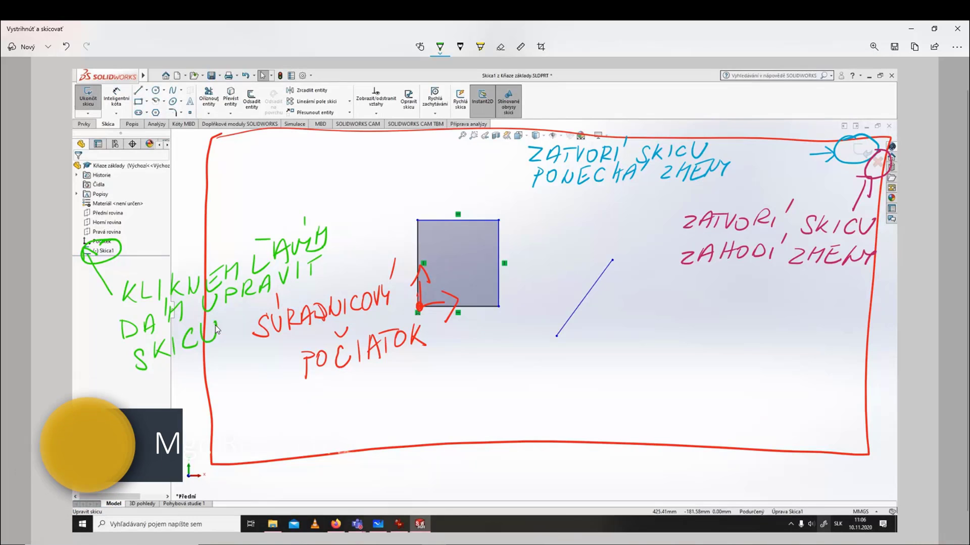